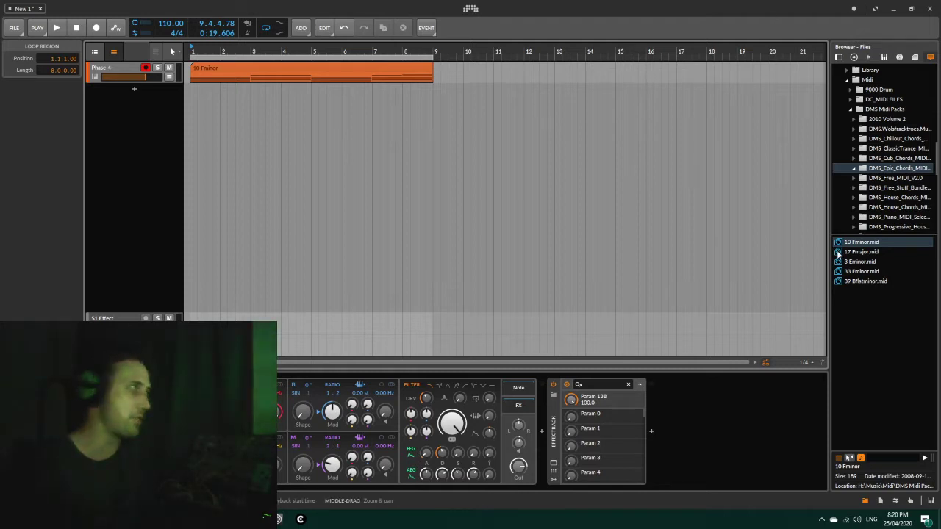
Step: Open the EffectRack plugin window on the Phase-4 track and position it over the arrangement
{"action": "left_click", "coordinate": [555, 466]}
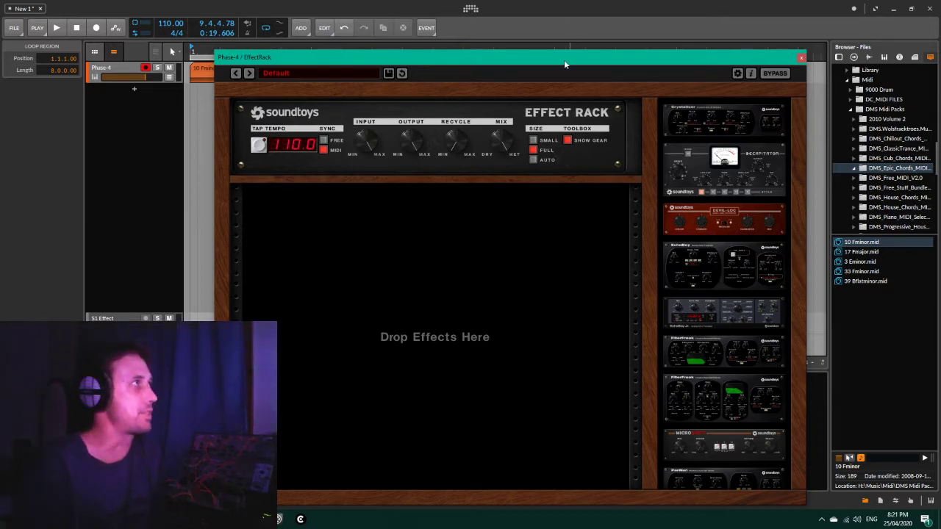
{"action": "left_click_drag", "start_coordinate": [565, 59], "coordinate": [587, 39]}
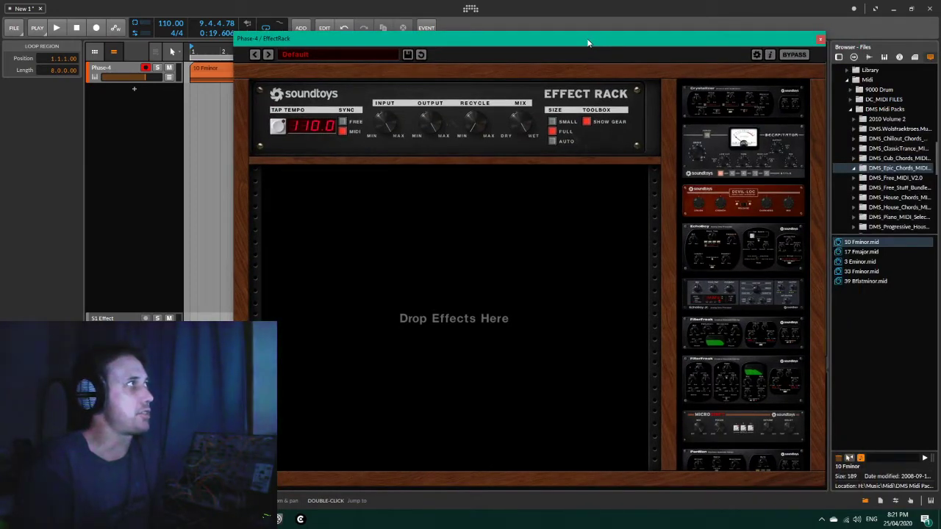
{"action": "mouse_move", "coordinate": [587, 43]}
{"action": "left_mouse_down"}
{"action": "mouse_move", "coordinate": [586, 113]}
{"action": "mouse_move", "coordinate": [586, 49]}
{"action": "mouse_move", "coordinate": [574, 41]}
{"action": "left_mouse_up"}
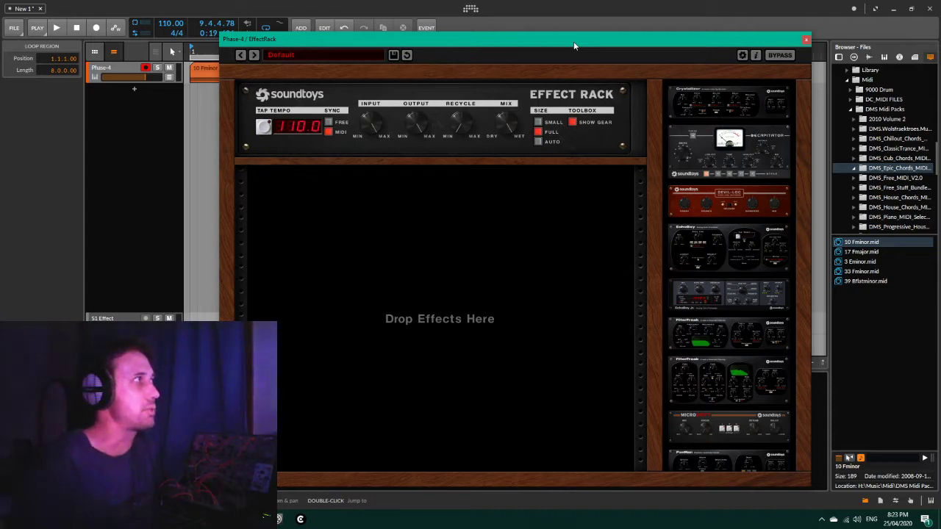
{"action": "left_click_drag", "start_coordinate": [573, 43], "coordinate": [651, 88]}
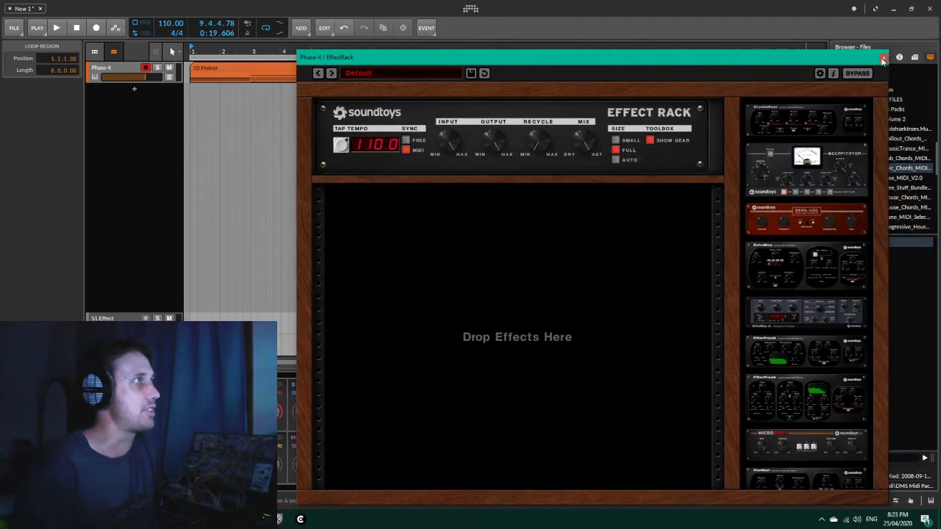
Step: Play the chord clip while lowering the Phase-4 track volume to about -7.7 dB, and stop playback
{"action": "left_click", "coordinate": [56, 29]}
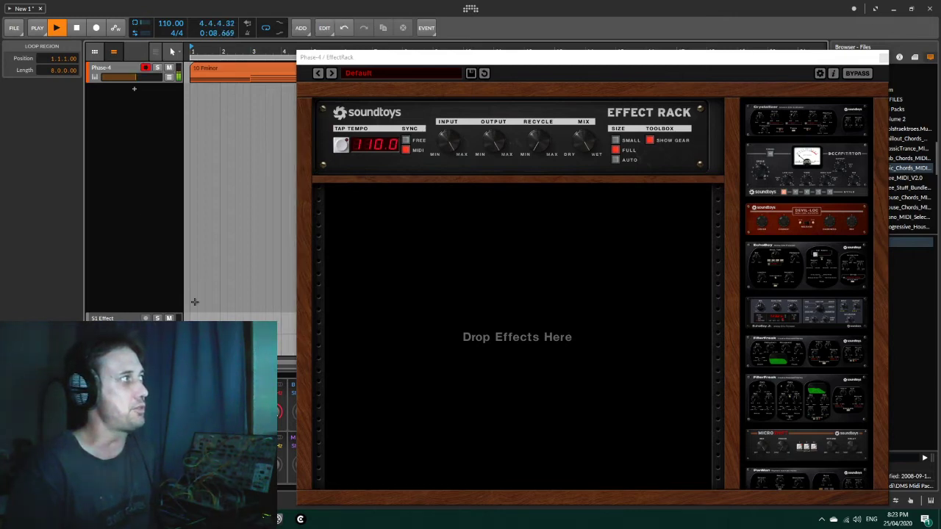
{"action": "left_click_drag", "start_coordinate": [135, 85], "coordinate": [134, 89]}
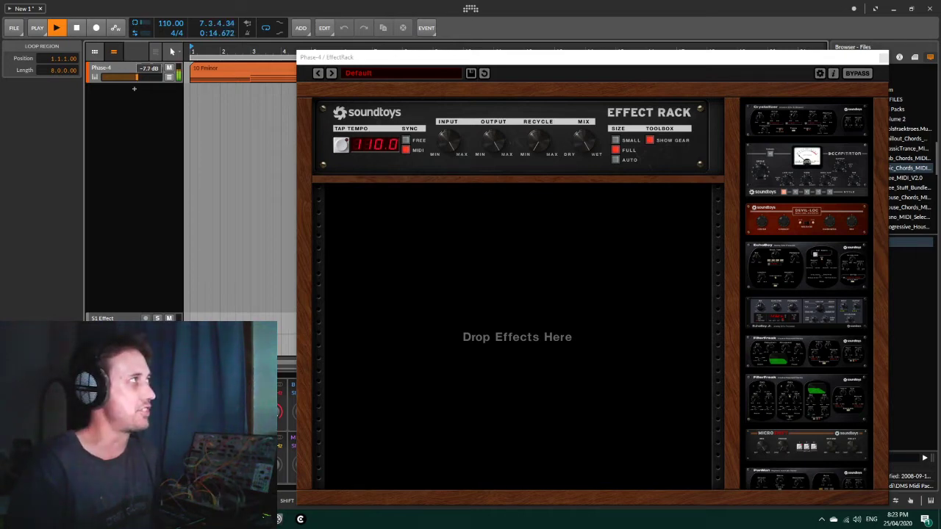
{"action": "left_click_drag", "start_coordinate": [138, 77], "coordinate": [137, 77]}
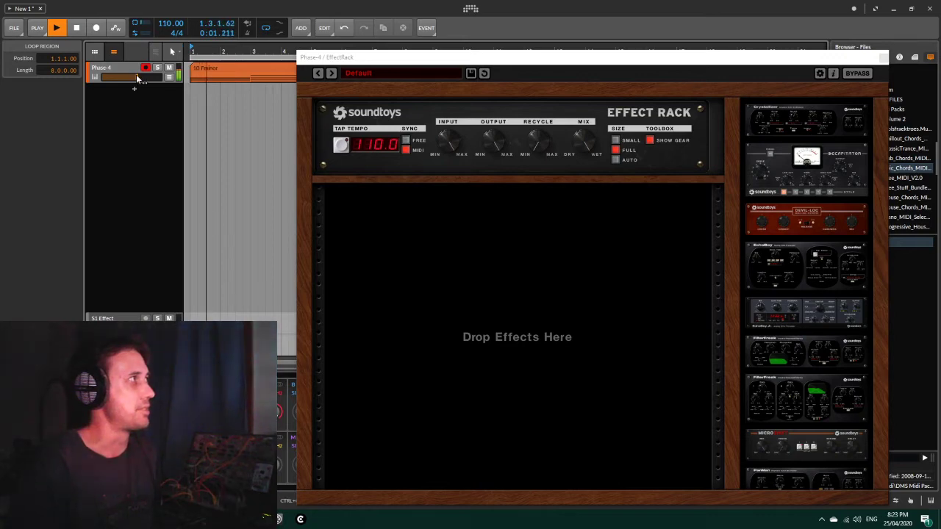
{"action": "left_click", "coordinate": [75, 28]}
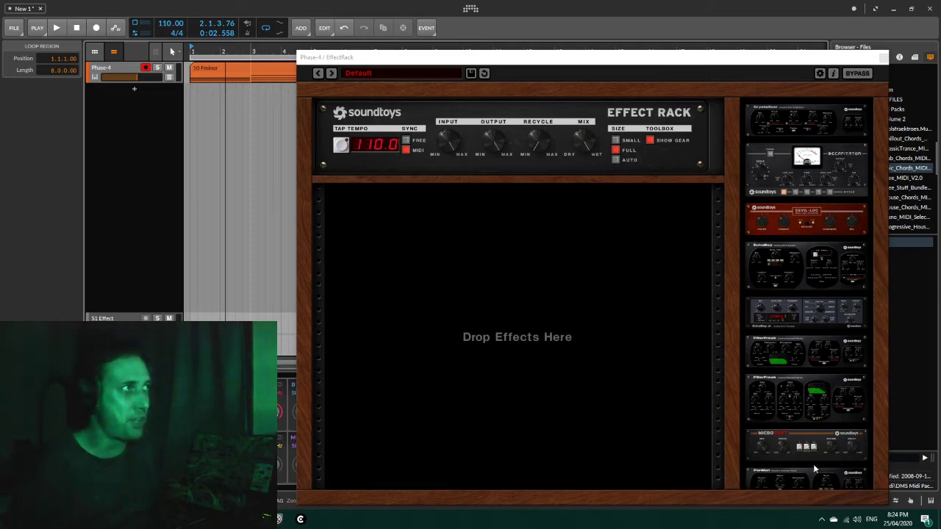
Step: Browse the available effects and add the single-filter FilterFreak to the empty rack
{"action": "left_click_drag", "start_coordinate": [697, 58], "coordinate": [809, 27]}
{"action": "scroll", "coordinate": [858, 147], "scroll_direction": "down", "scroll_amount": 3}
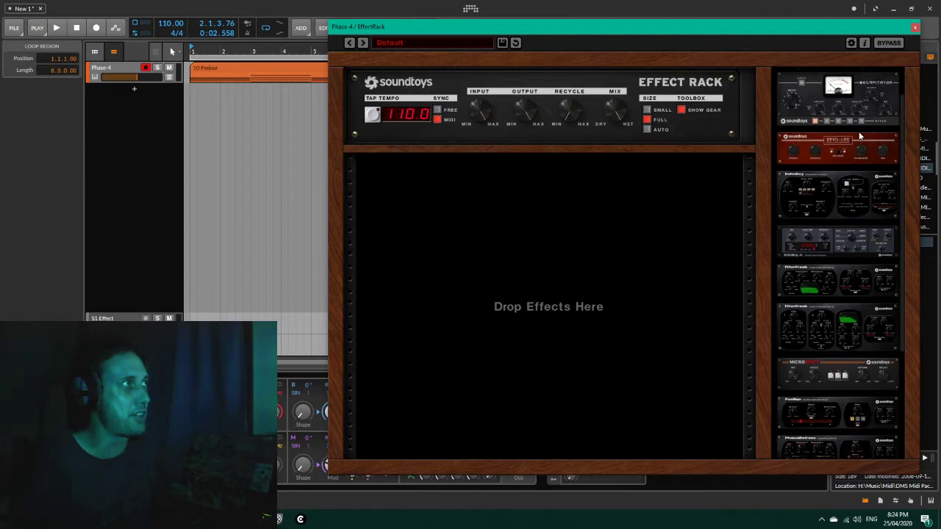
{"action": "scroll", "coordinate": [859, 190], "scroll_direction": "down", "scroll_amount": 3}
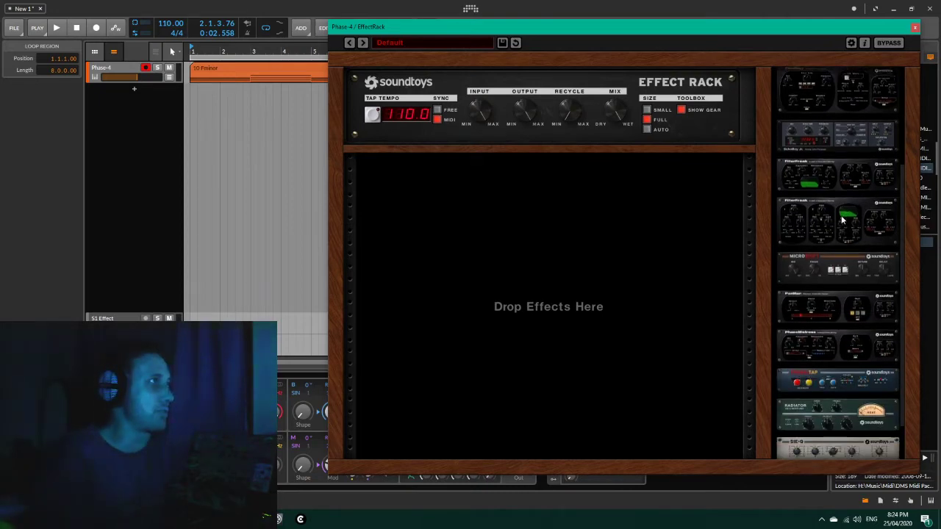
{"action": "scroll", "coordinate": [843, 216], "scroll_direction": "up", "scroll_amount": 5}
{"action": "scroll", "coordinate": [843, 214], "scroll_direction": "up", "scroll_amount": 1}
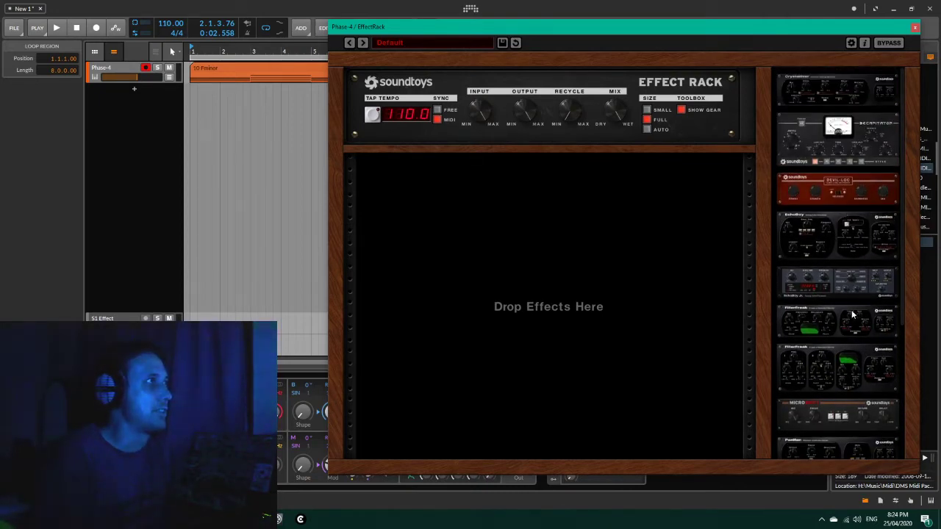
{"action": "left_click_drag", "start_coordinate": [840, 313], "coordinate": [525, 178]}
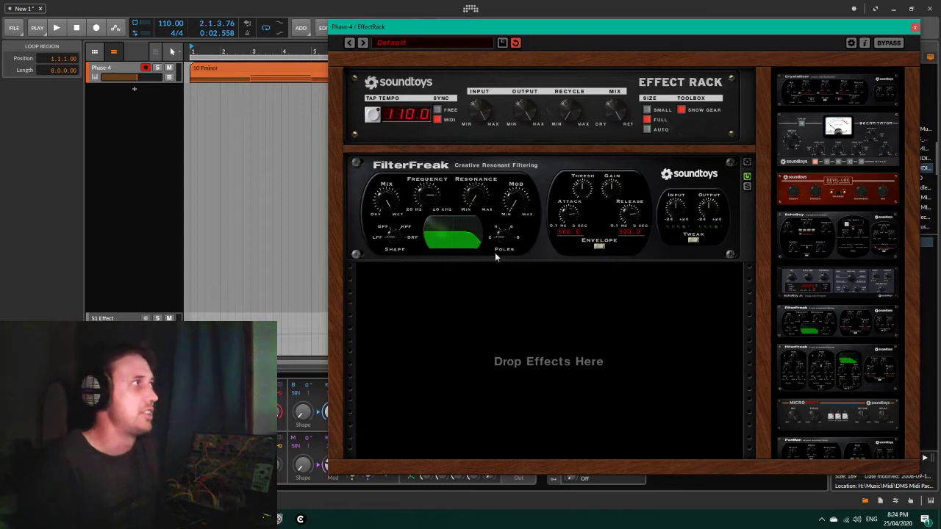
Step: Lower FilterFreak's frequency and, with the clip playing, set the filter shape to BPF
{"action": "left_click_drag", "start_coordinate": [423, 200], "coordinate": [422, 224]}
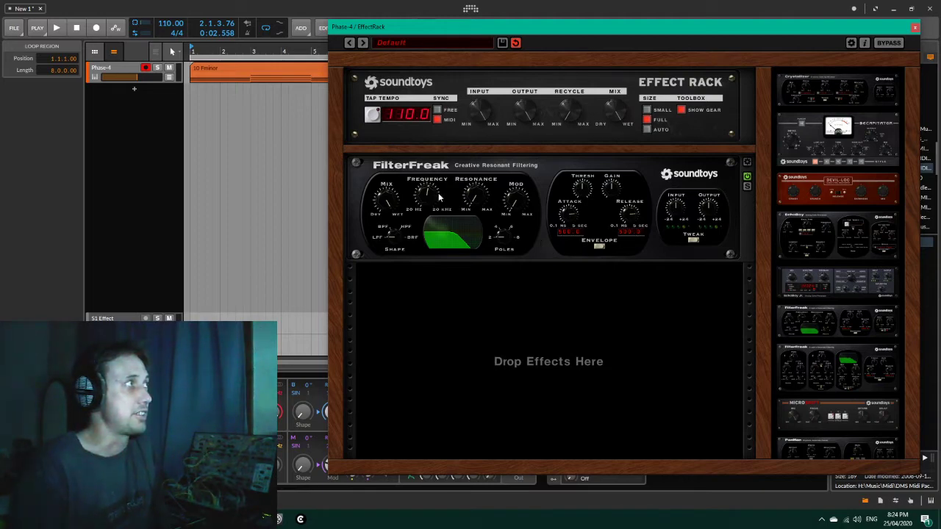
{"action": "left_click", "coordinate": [59, 28]}
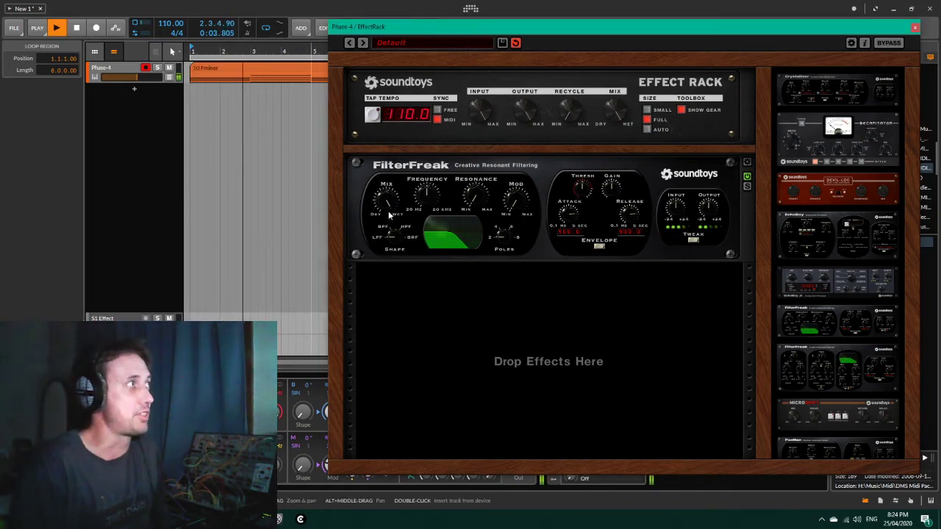
{"action": "left_click_drag", "start_coordinate": [396, 236], "coordinate": [400, 221]}
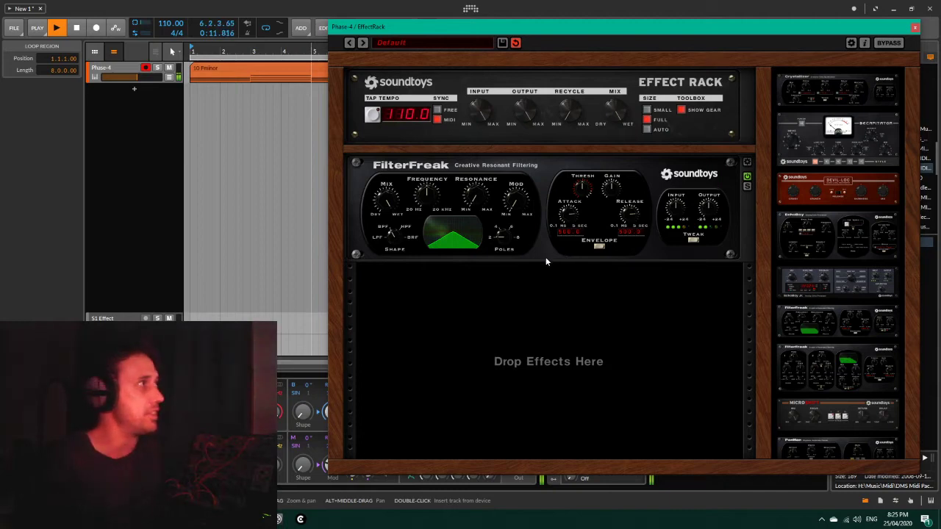
Step: Switch FilterFreak's modulation mode from Envelope to Rhythm
{"action": "left_click", "coordinate": [600, 247]}
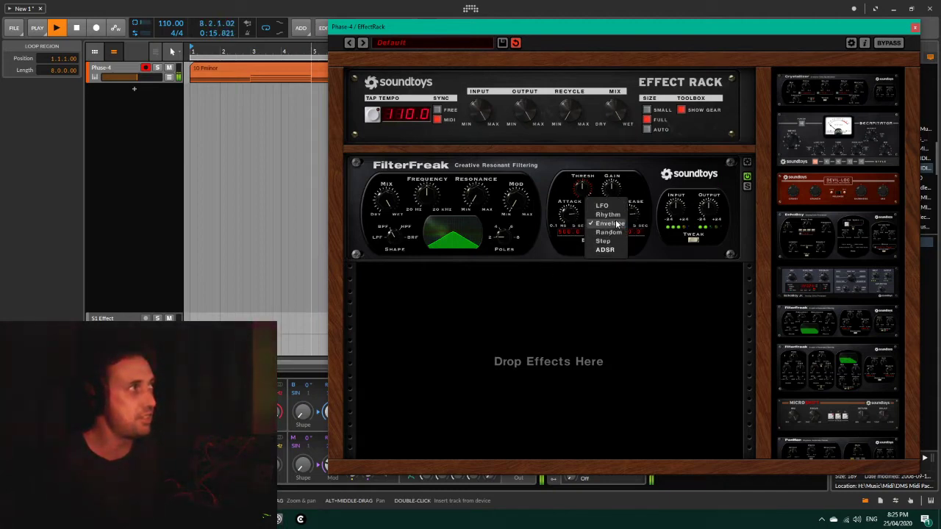
{"action": "left_click", "coordinate": [608, 214]}
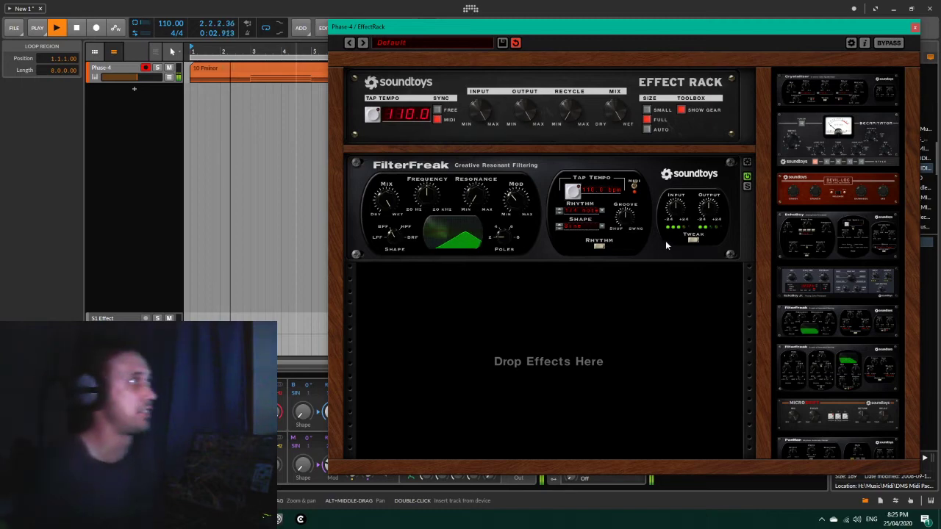
Step: Reveal FilterFreak's tweak settings, lower Res Mod to about -30 dB and raise Freq Mod
{"action": "left_click", "coordinate": [693, 241]}
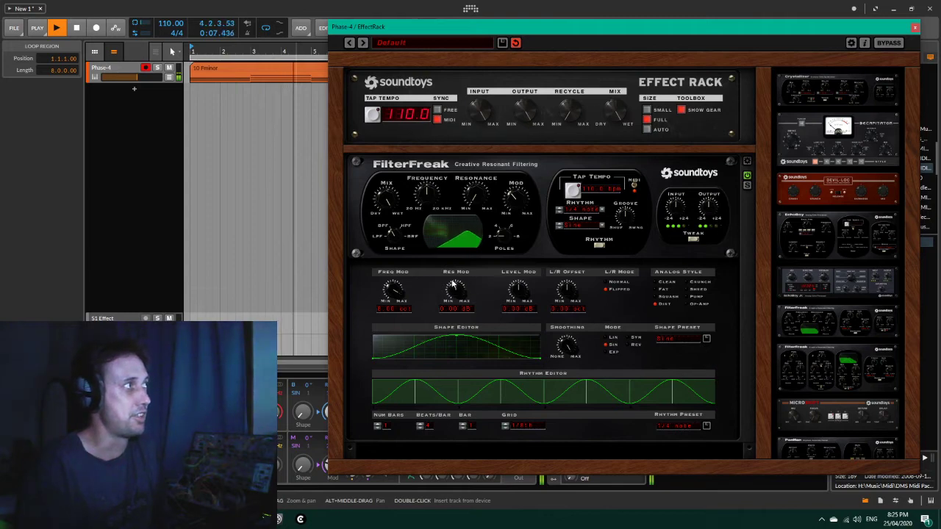
{"action": "scroll", "coordinate": [461, 295], "scroll_direction": "down", "scroll_amount": 3}
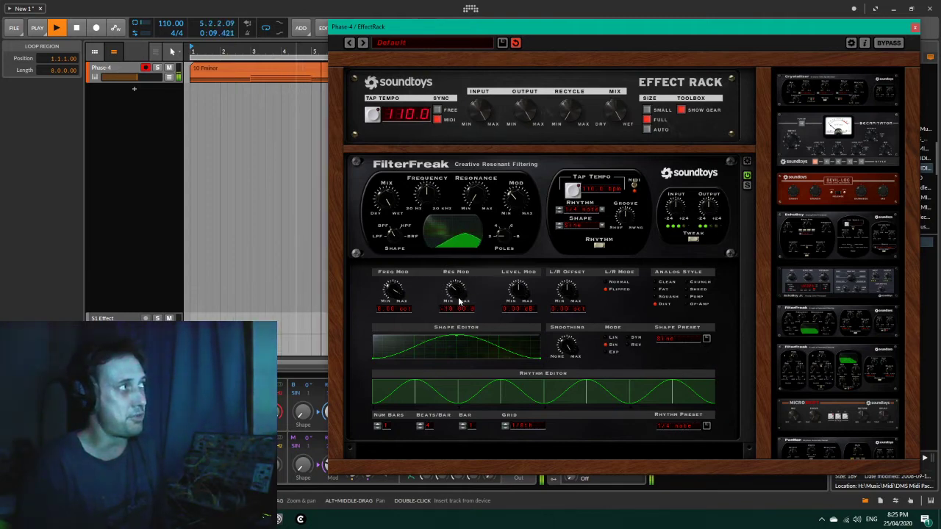
{"action": "scroll", "coordinate": [458, 291], "scroll_direction": "down", "scroll_amount": 4}
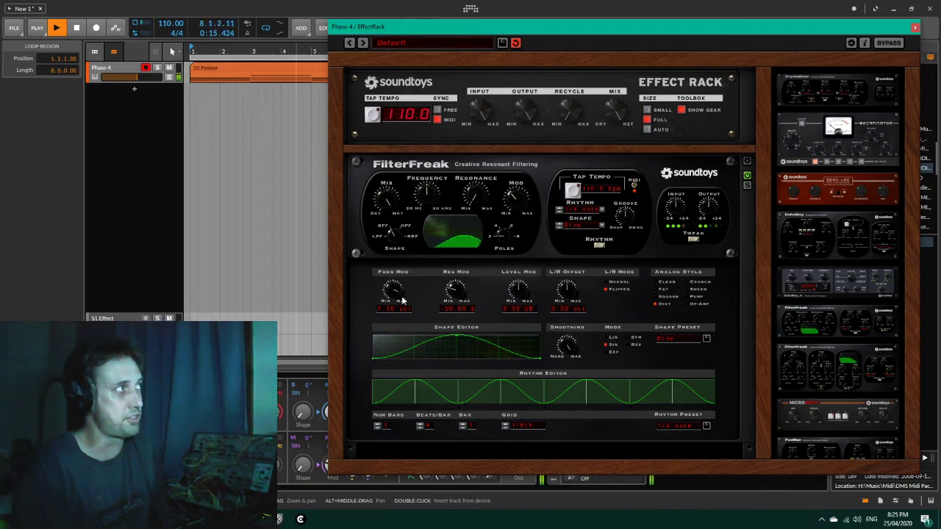
Step: Set the modulation shape preset to Square
{"action": "left_click", "coordinate": [675, 338]}
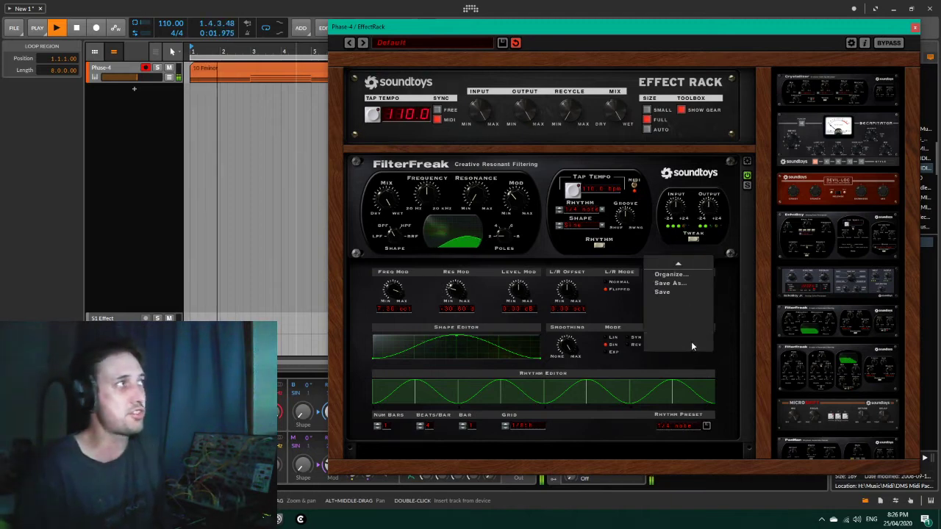
{"action": "left_click", "coordinate": [620, 321]}
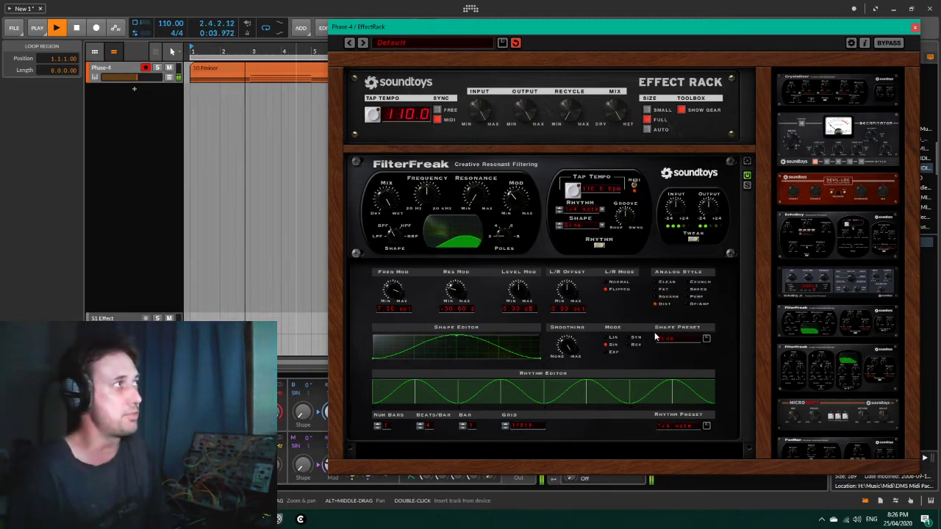
{"action": "left_click", "coordinate": [679, 337]}
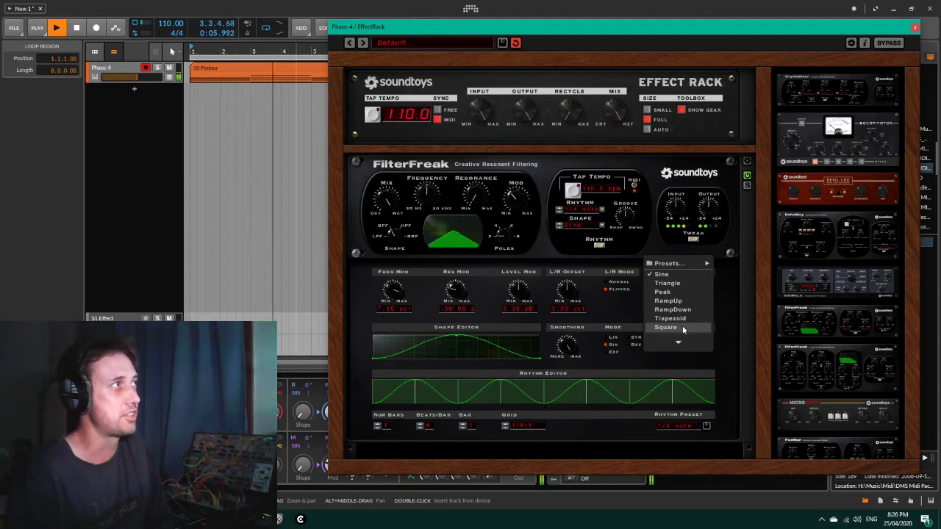
{"action": "left_click", "coordinate": [682, 328]}
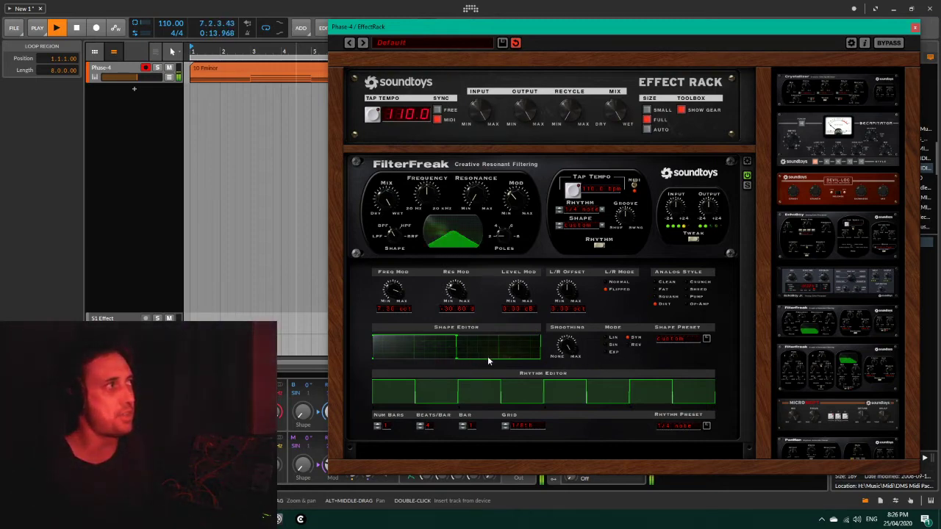
Step: Reduce the smoothing and reshape the square curve so it drops to mid level at the first quarter and falls at the halfway point
{"action": "left_click_drag", "start_coordinate": [455, 359], "coordinate": [489, 361]}
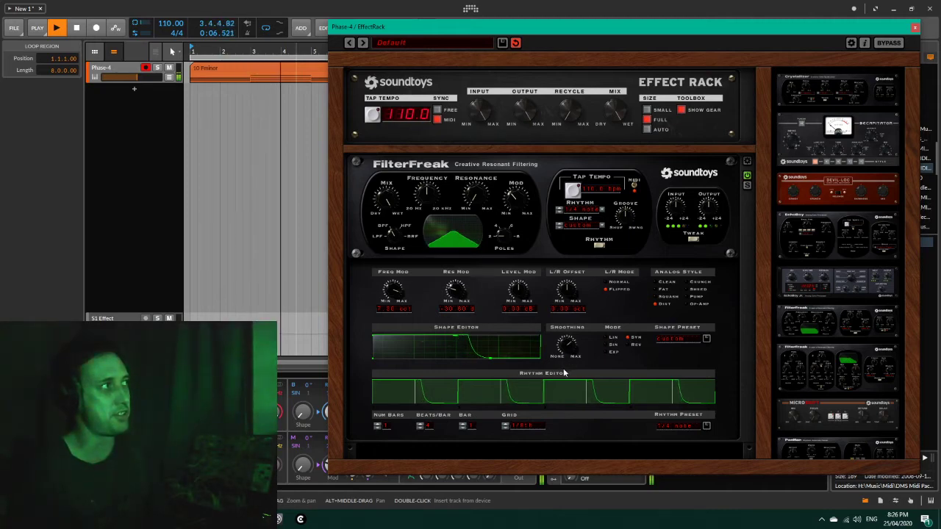
{"action": "left_click_drag", "start_coordinate": [564, 345], "coordinate": [564, 371]}
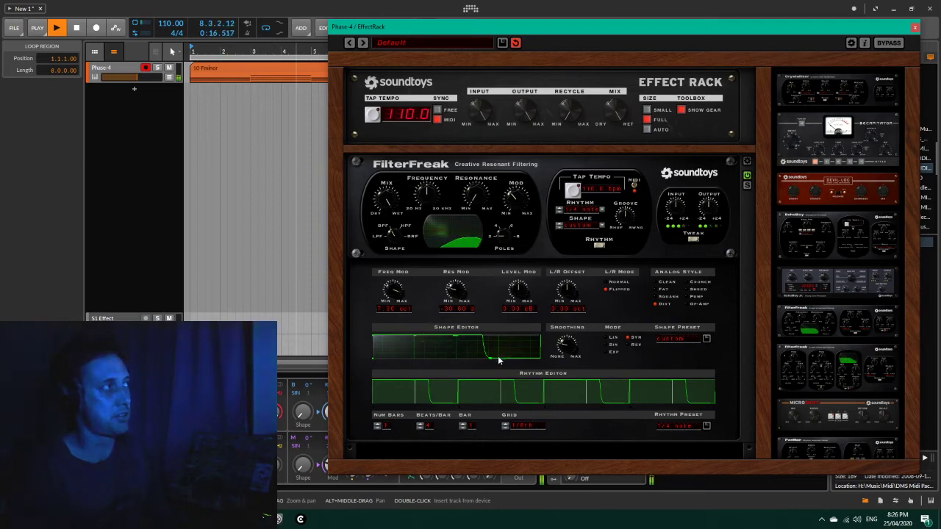
{"action": "mouse_move", "coordinate": [490, 359]}
{"action": "left_mouse_down"}
{"action": "mouse_move", "coordinate": [447, 362]}
{"action": "mouse_move", "coordinate": [475, 365]}
{"action": "left_mouse_up"}
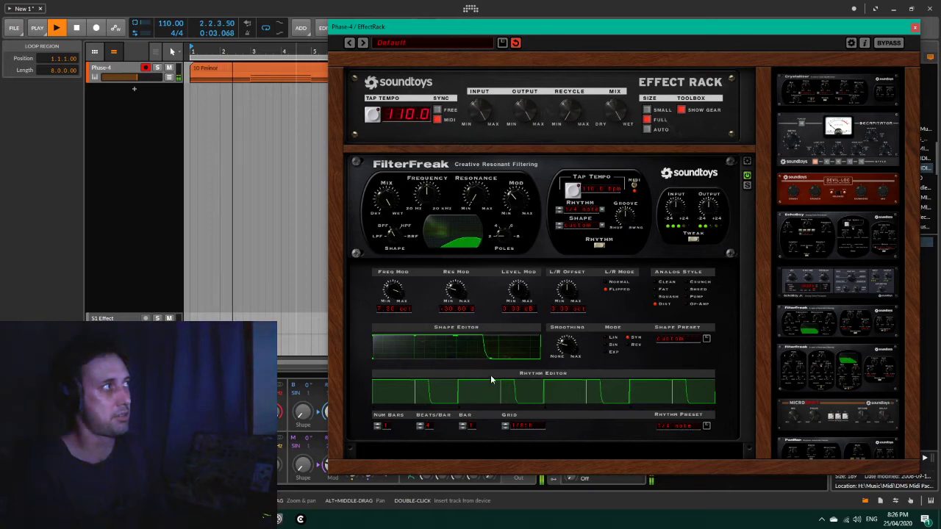
{"action": "left_click_drag", "start_coordinate": [456, 340], "coordinate": [412, 343]}
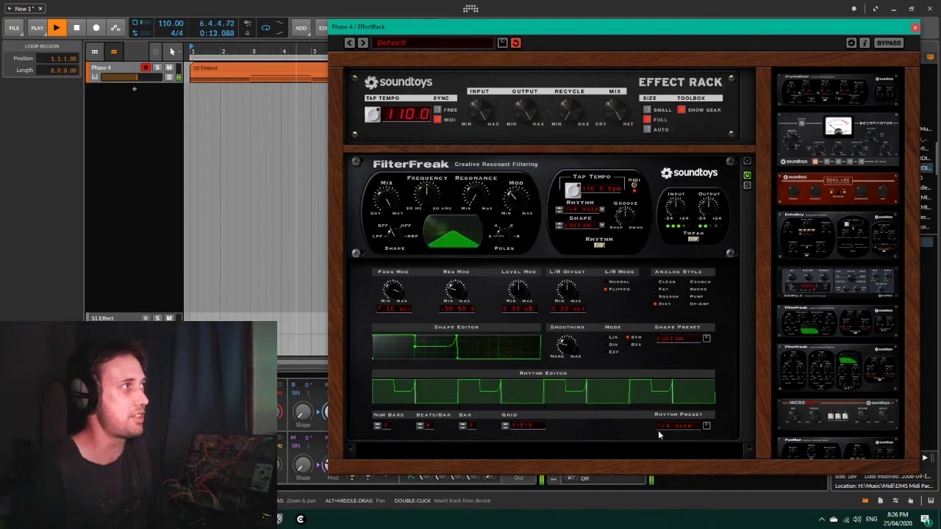
Step: Set the rhythm preset to the 1/8th note pattern
{"action": "left_click", "coordinate": [681, 430]}
{"action": "mouse_move", "coordinate": [673, 385]}
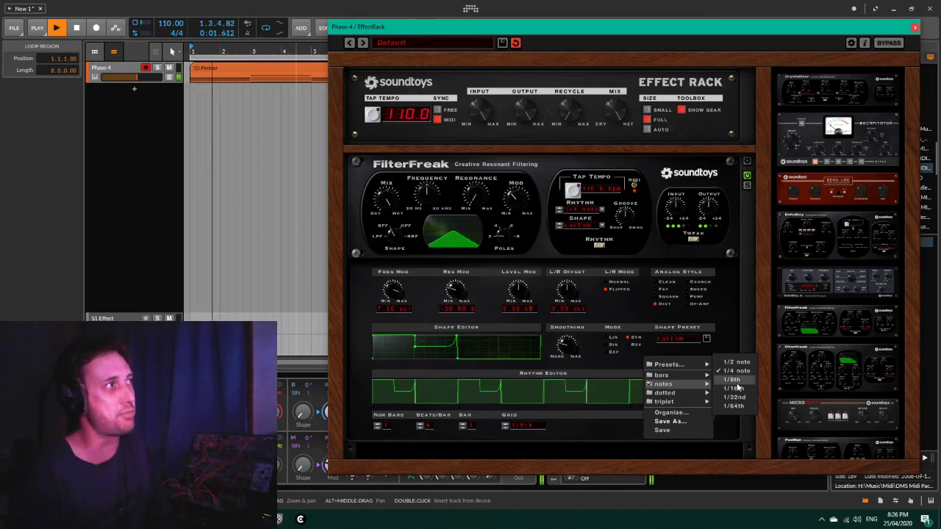
{"action": "left_click", "coordinate": [736, 382]}
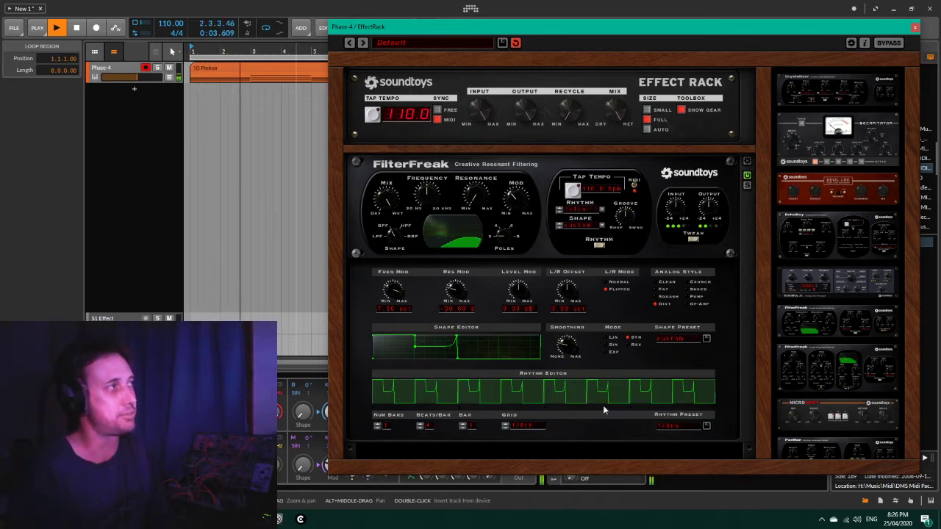
Step: Set the rhythm grid to 1/16th, split the sixth rhythm step into two shorter ones and leave a gap before a short final step
{"action": "left_click", "coordinate": [505, 428]}
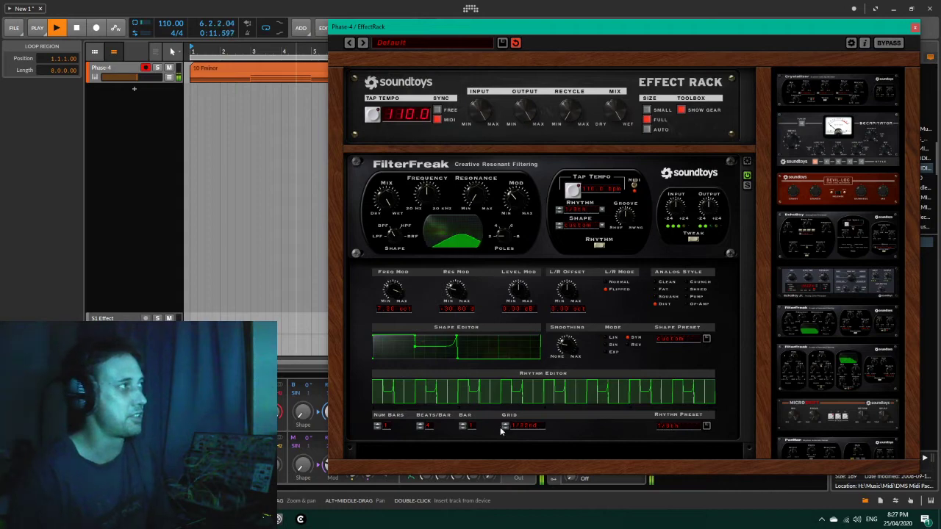
{"action": "left_click", "coordinate": [508, 428]}
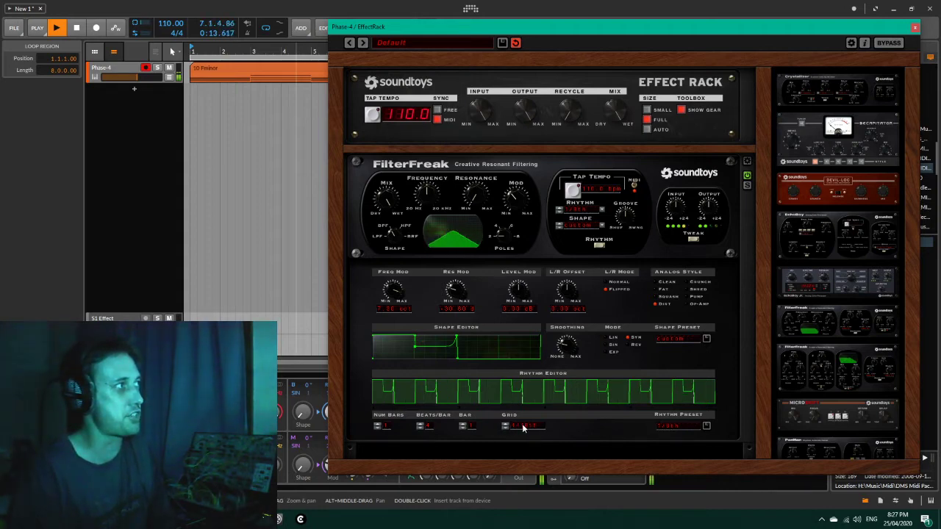
{"action": "left_click", "coordinate": [596, 399]}
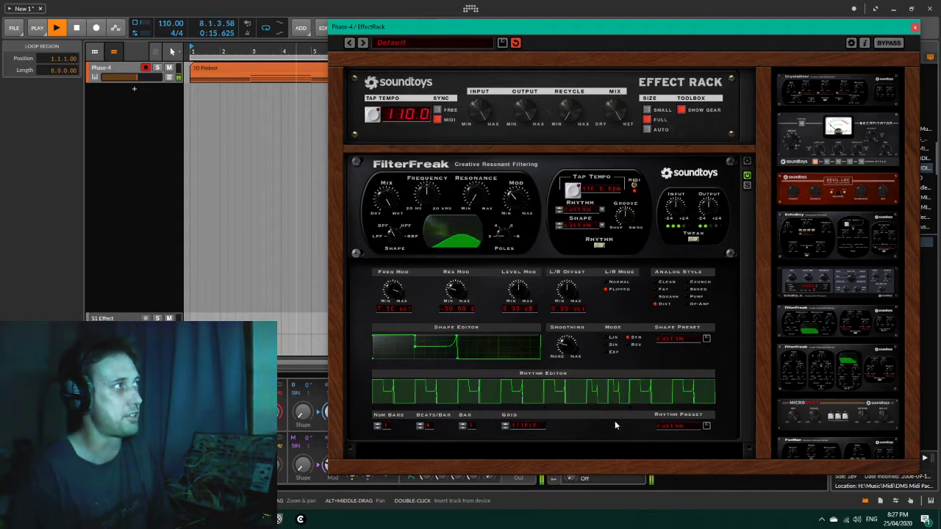
{"action": "left_click", "coordinate": [694, 403]}
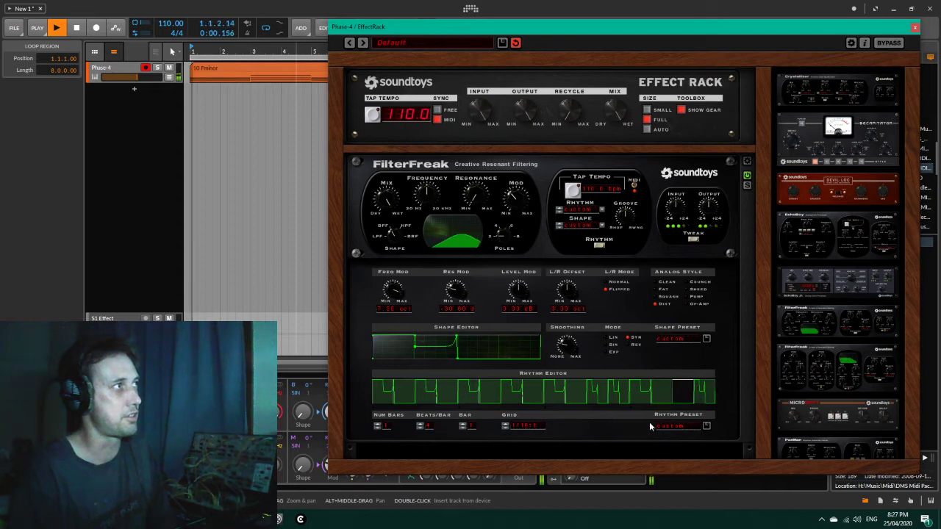
Step: Set the rhythm grid to 1/32nd, clear the first half of the seventh eighth note and put four short steps before the final step
{"action": "left_click", "coordinate": [506, 429]}
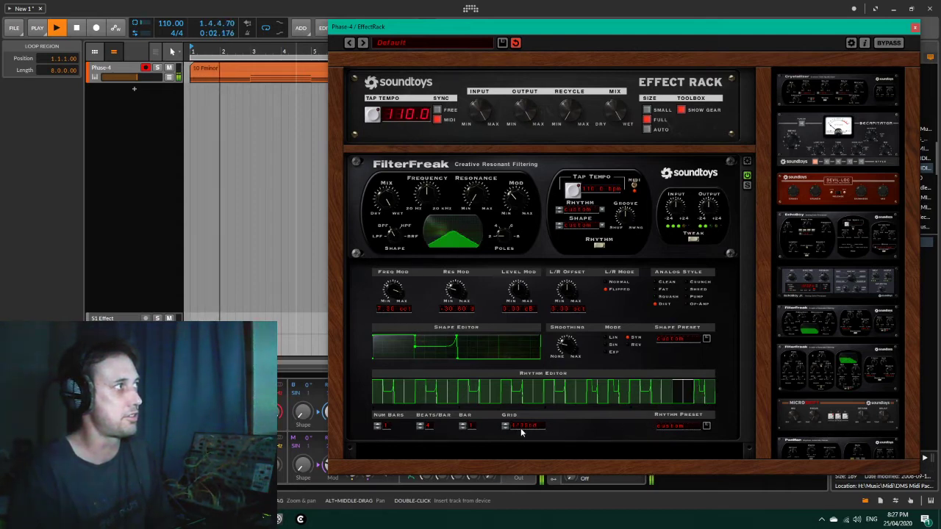
{"action": "left_click", "coordinate": [652, 397]}
{"action": "left_click", "coordinate": [654, 398]}
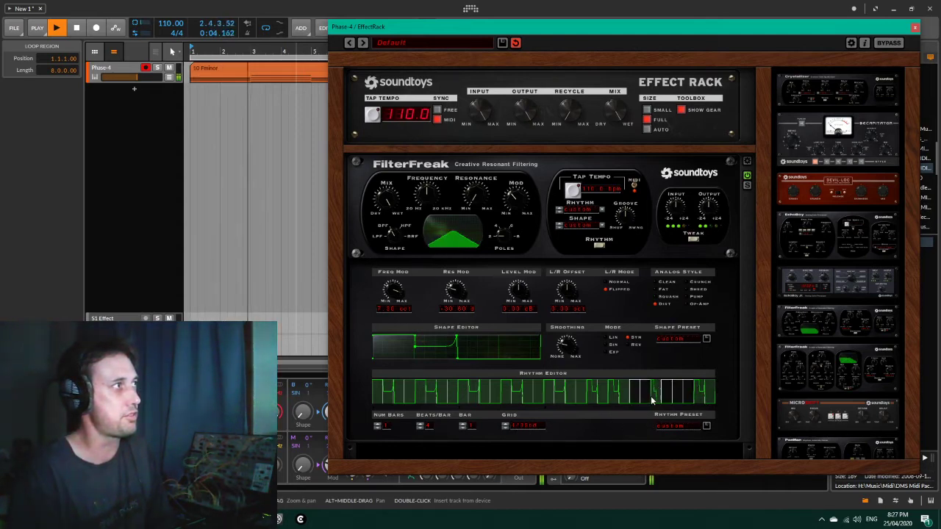
{"action": "left_click", "coordinate": [667, 398]}
{"action": "left_click", "coordinate": [685, 397]}
{"action": "left_click", "coordinate": [677, 399]}
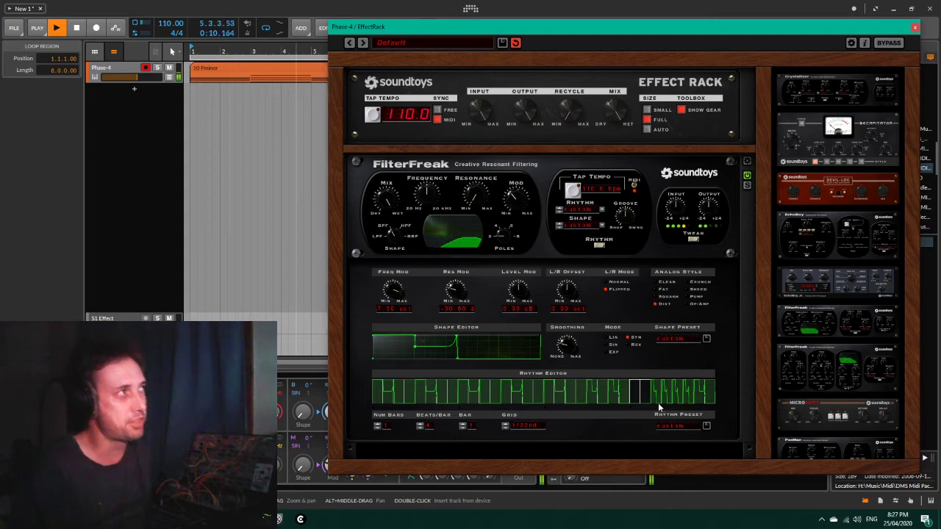
Step: Shape the four short steps' levels into a rising ramp and lower the first and third eighth-note steps to about half level
{"action": "left_click", "coordinate": [657, 404]}
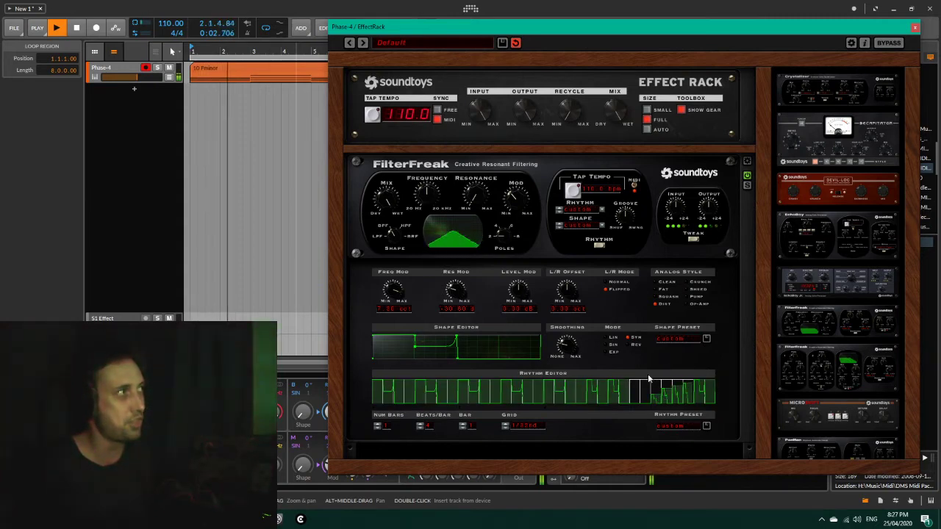
{"action": "left_click", "coordinate": [466, 396]}
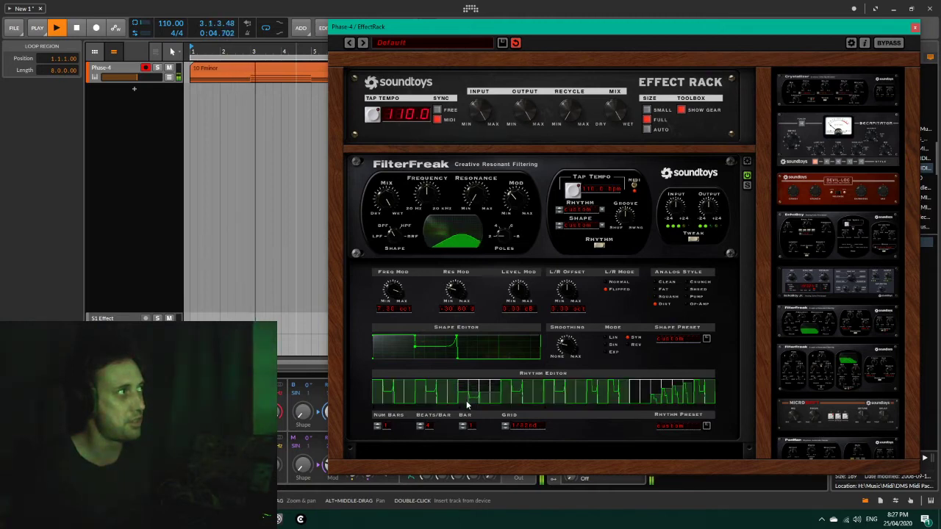
{"action": "left_click", "coordinate": [392, 395]}
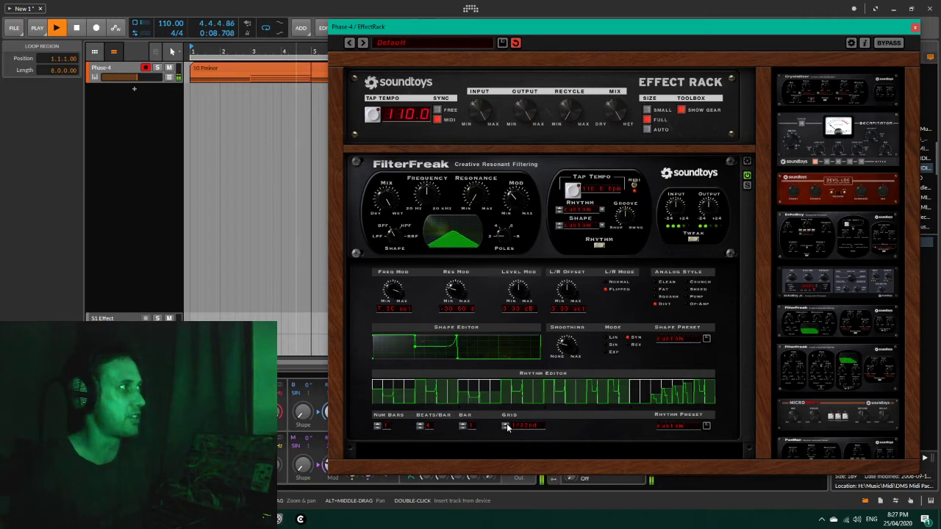
Step: Remove the fourth eighth-note step from the FilterFreak rhythm and redraw the fifth one using a 1/8th grid
{"action": "left_click", "coordinate": [561, 399]}
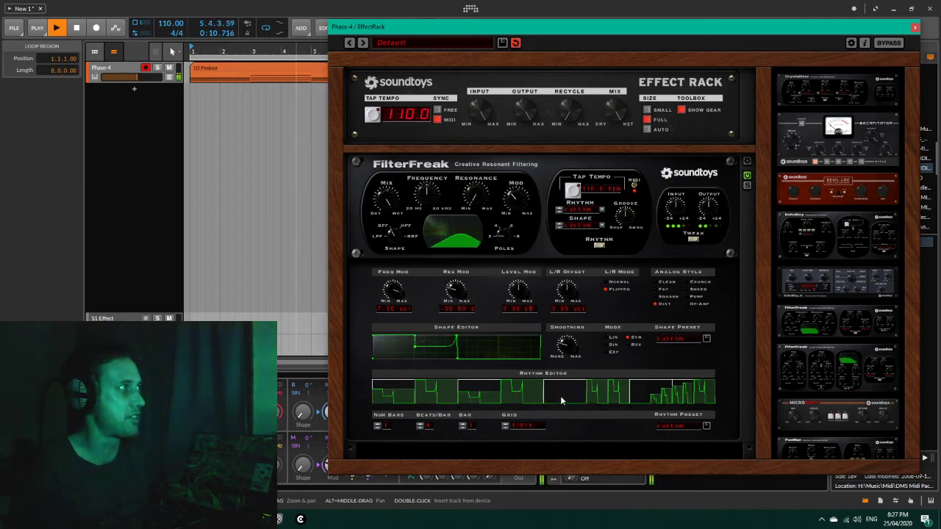
{"action": "left_click", "coordinate": [561, 400]}
{"action": "left_click", "coordinate": [506, 426]}
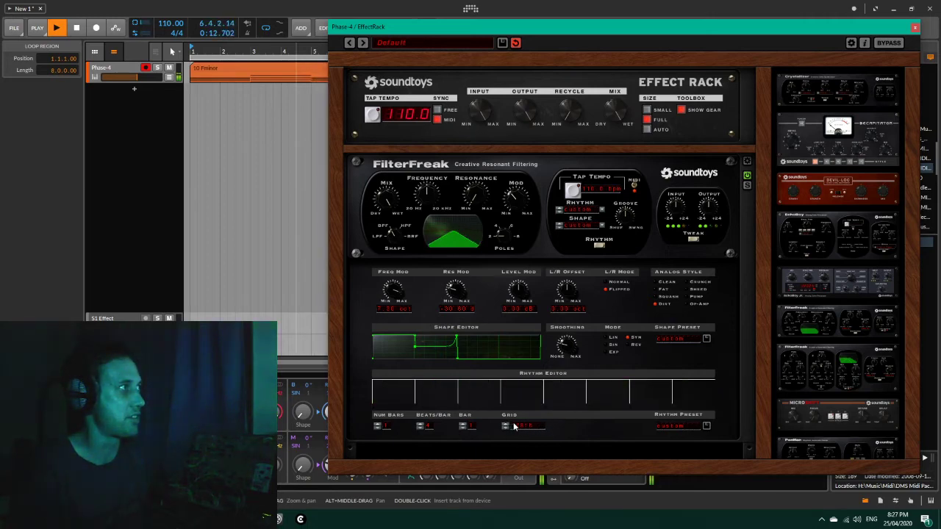
{"action": "left_click", "coordinate": [505, 426]}
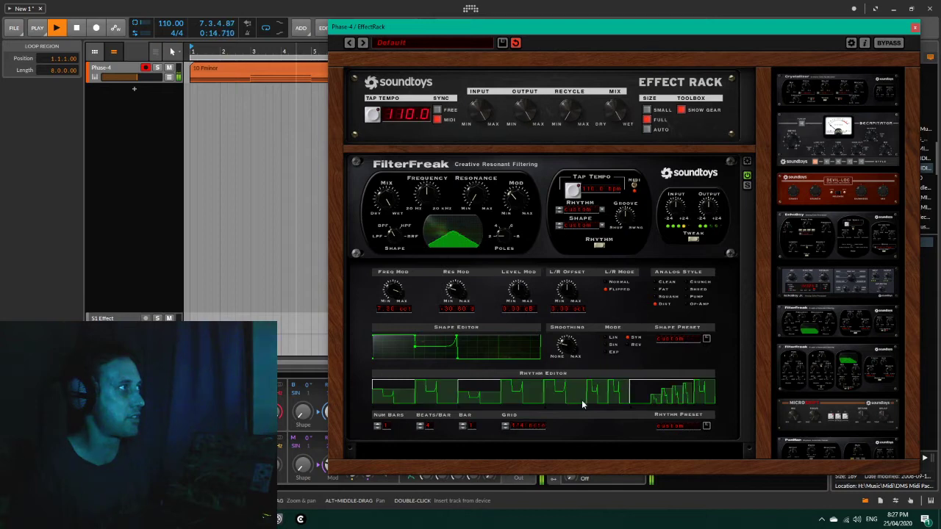
{"action": "left_click", "coordinate": [524, 401]}
{"action": "left_click", "coordinate": [572, 401]}
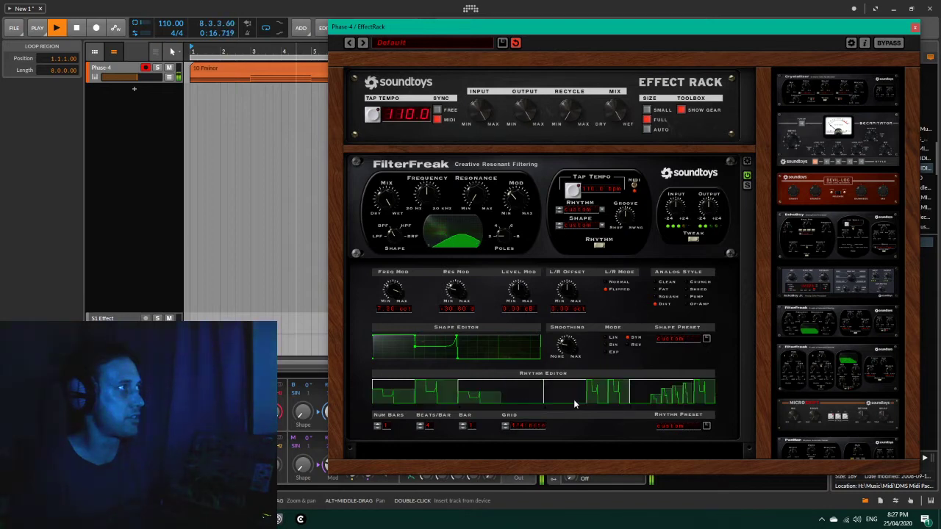
{"action": "left_click", "coordinate": [506, 429]}
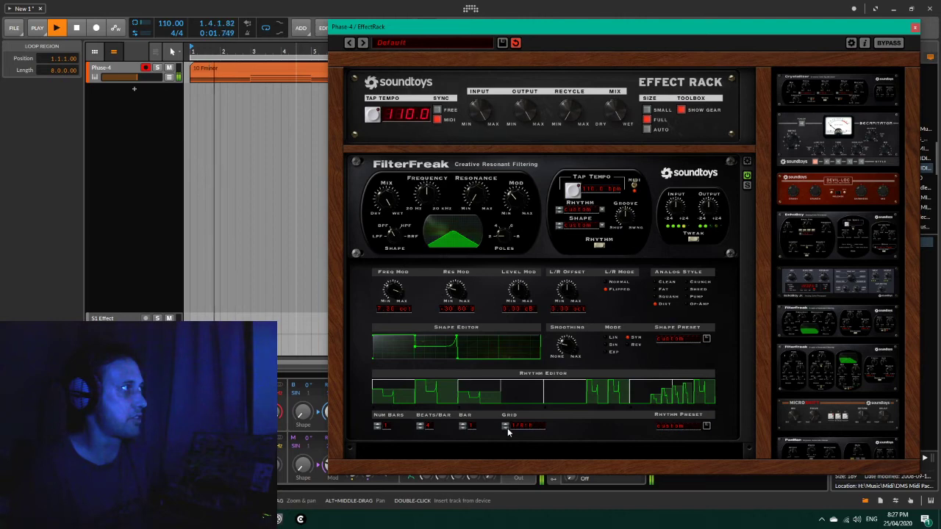
{"action": "left_click", "coordinate": [551, 403]}
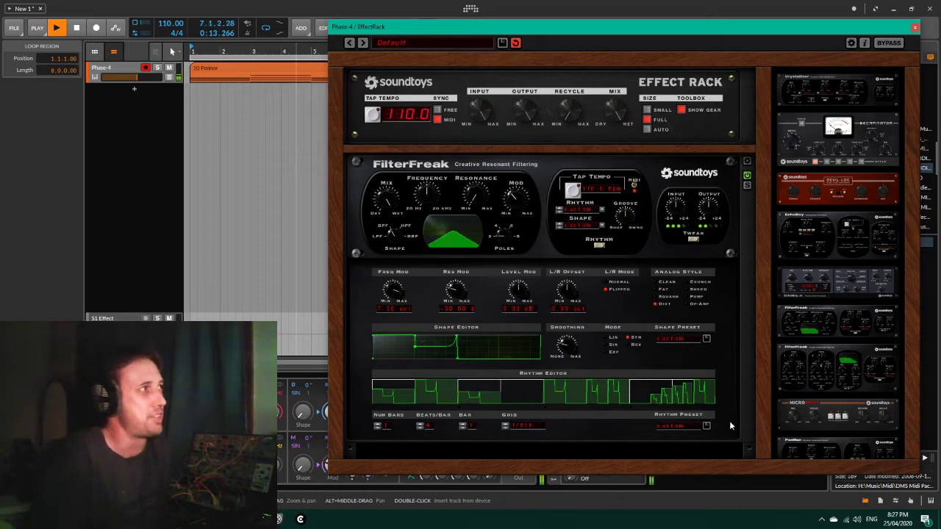
Step: Collapse the first FilterFreak's detailed settings, add a second FilterFreak below it and set the new one's modulation mode to Rhythm
{"action": "left_click", "coordinate": [695, 239]}
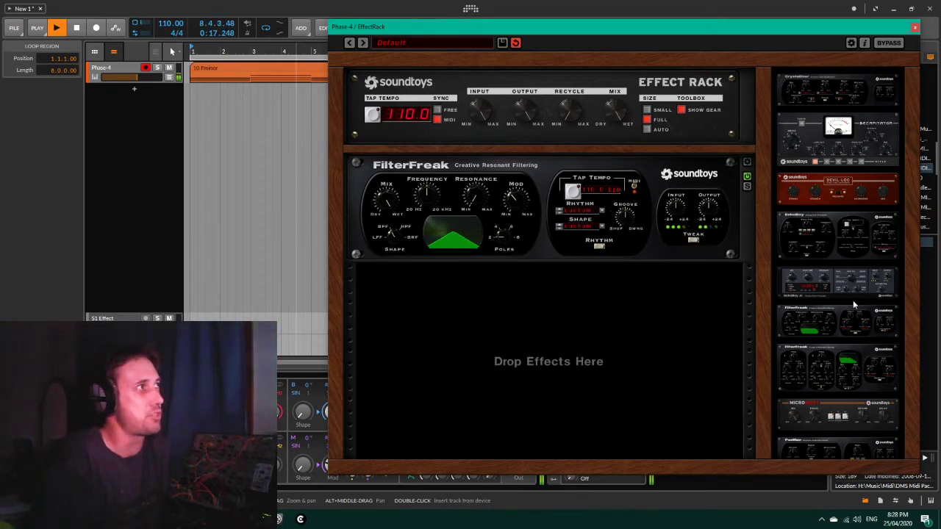
{"action": "left_click_drag", "start_coordinate": [854, 304], "coordinate": [604, 303]}
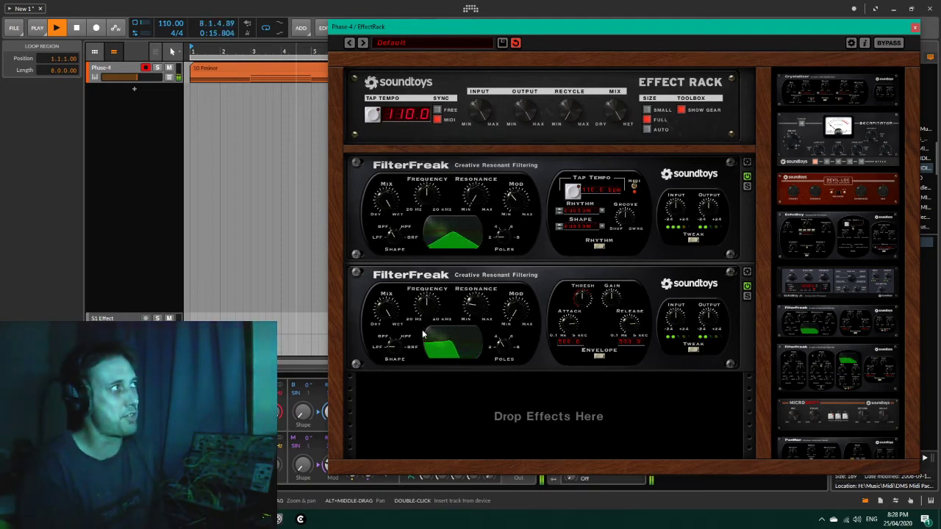
{"action": "left_click", "coordinate": [595, 356]}
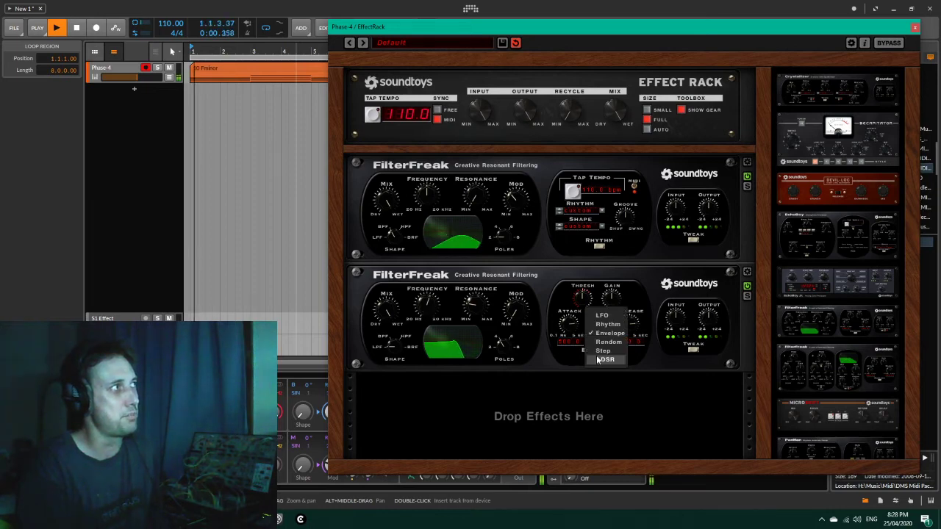
{"action": "left_click", "coordinate": [614, 327]}
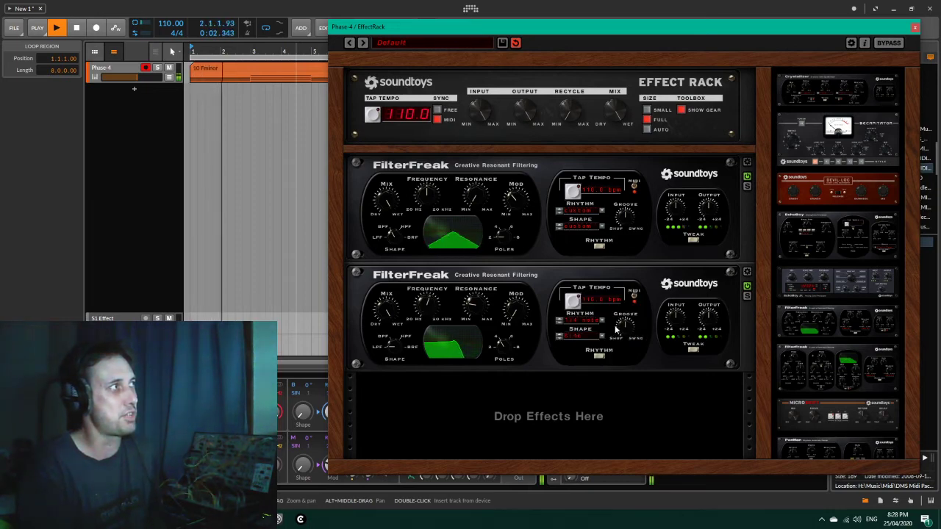
Step: Set the second FilterFreak's rhythm to 1 bar and its modulation shape to RampDown
{"action": "left_click", "coordinate": [559, 320]}
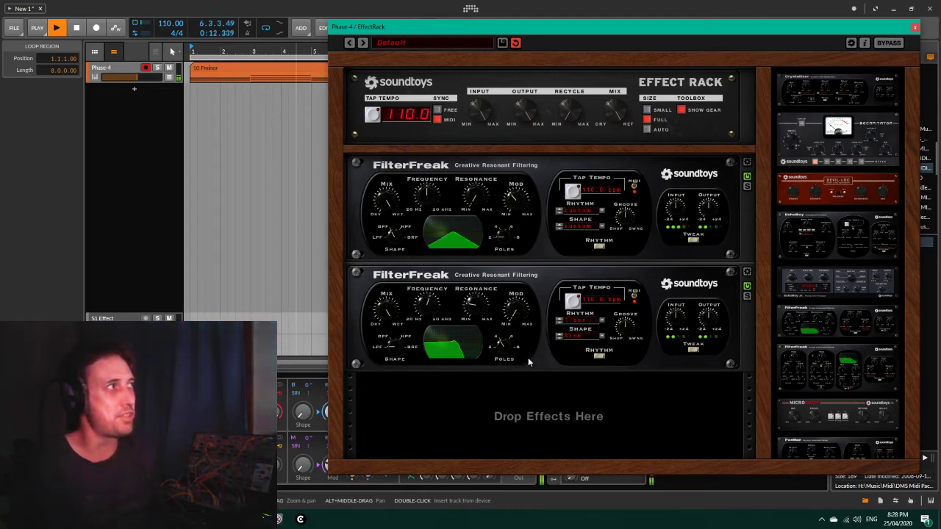
{"action": "left_click", "coordinate": [575, 337]}
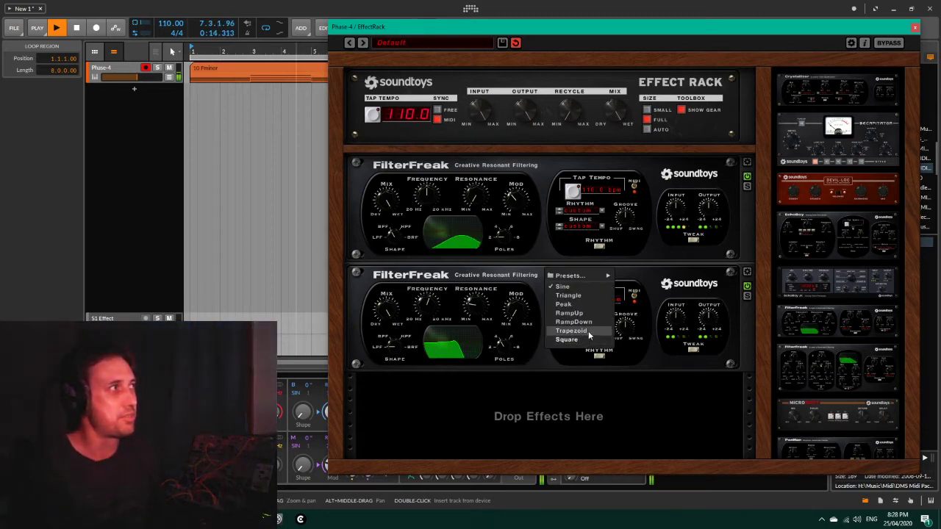
{"action": "left_click", "coordinate": [590, 322]}
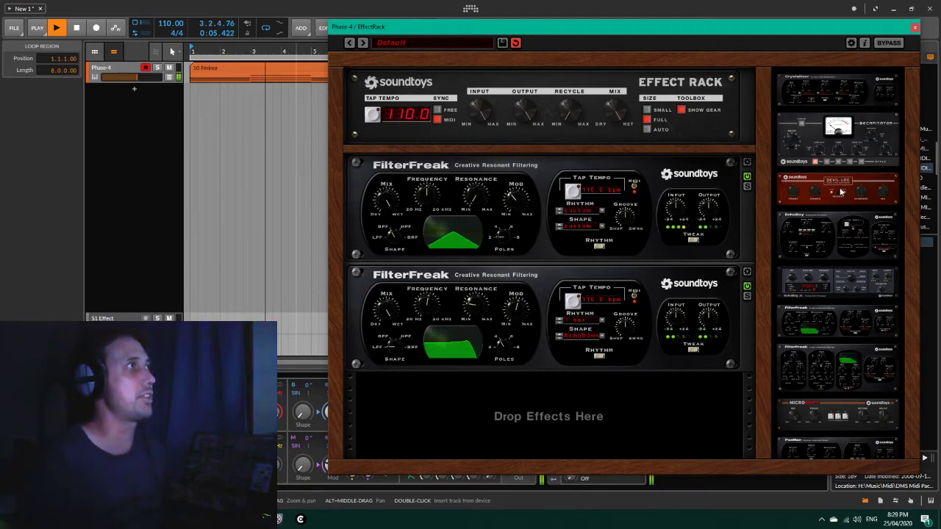
Step: Add a Tremolator to the rack below the second FilterFreak and bring its controls into view
{"action": "scroll", "coordinate": [839, 265], "scroll_direction": "down", "scroll_amount": 5}
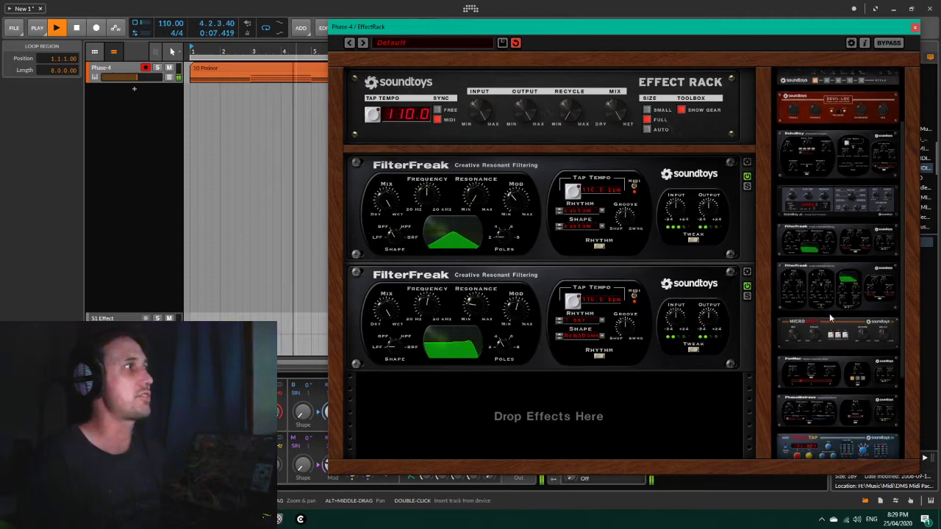
{"action": "scroll", "coordinate": [812, 430], "scroll_direction": "down", "scroll_amount": 3}
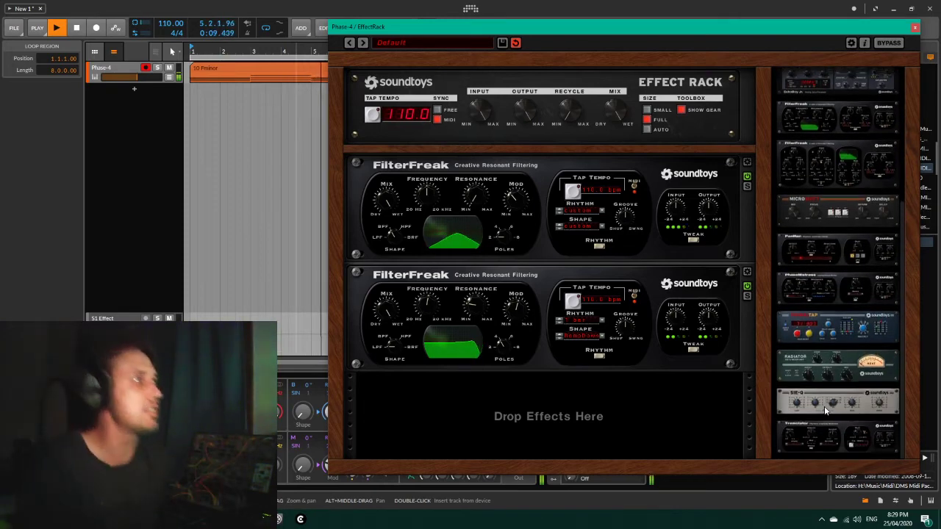
{"action": "left_click_drag", "start_coordinate": [846, 432], "coordinate": [599, 406]}
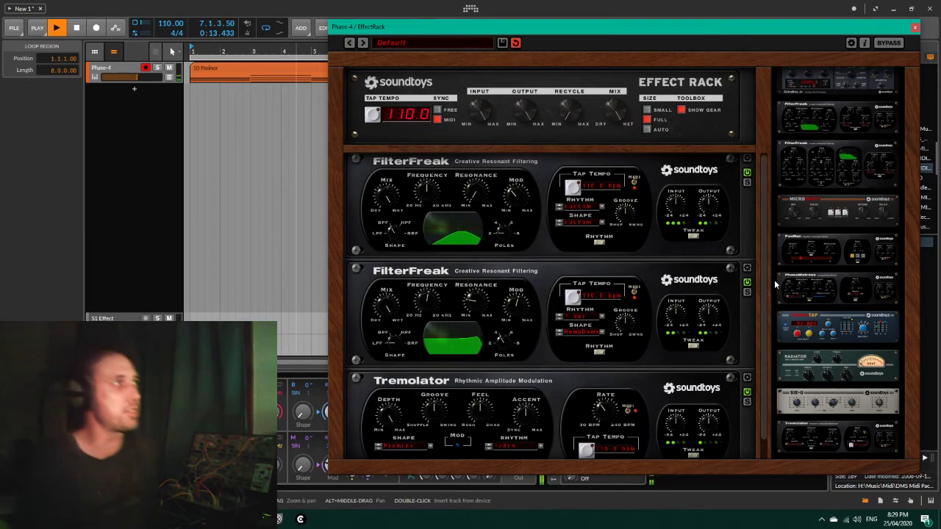
{"action": "left_click_drag", "start_coordinate": [762, 269], "coordinate": [759, 335]}
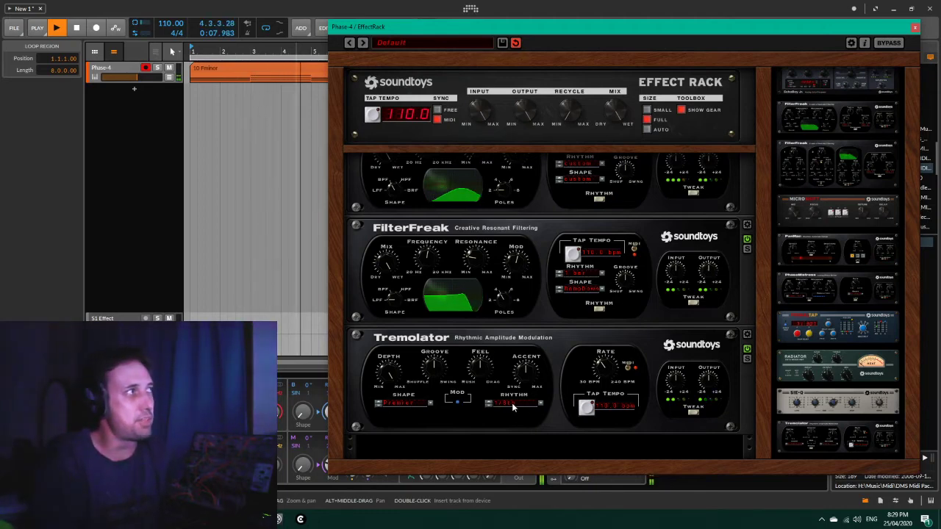
Step: Try the Pulse shape for the Tremolator's modulation
{"action": "left_click", "coordinate": [404, 402]}
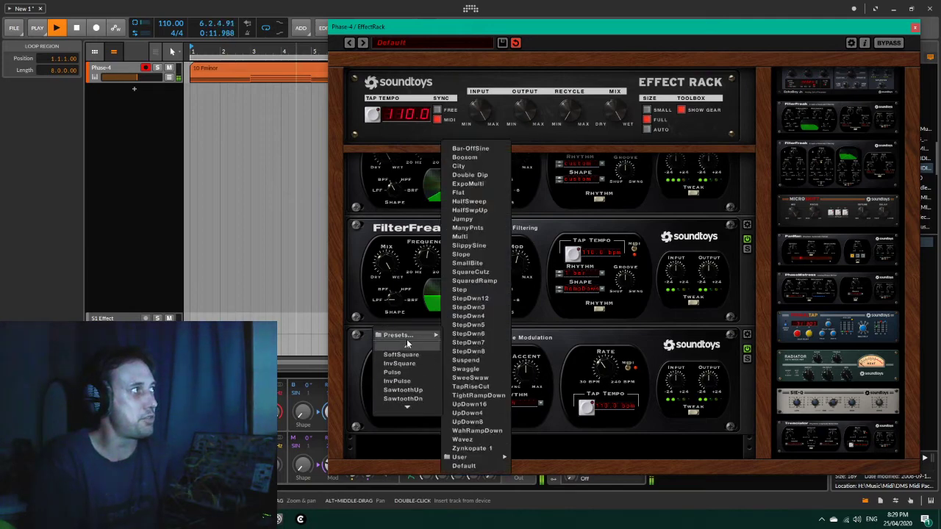
{"action": "scroll", "coordinate": [423, 392], "scroll_direction": "down", "scroll_amount": 1}
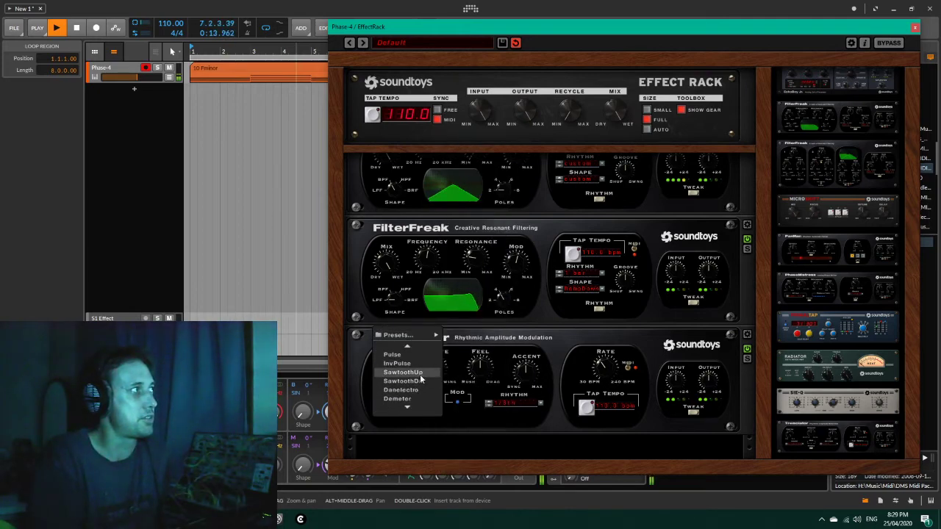
{"action": "left_click", "coordinate": [416, 356]}
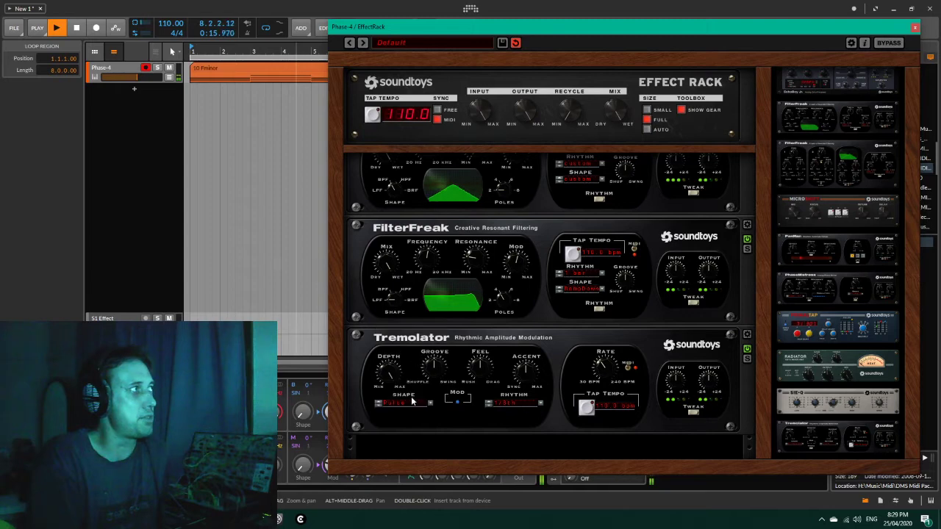
Step: Set the Tremolator's shape to SoftSquare and its rhythm to 1/16th notes
{"action": "left_click", "coordinate": [412, 403]}
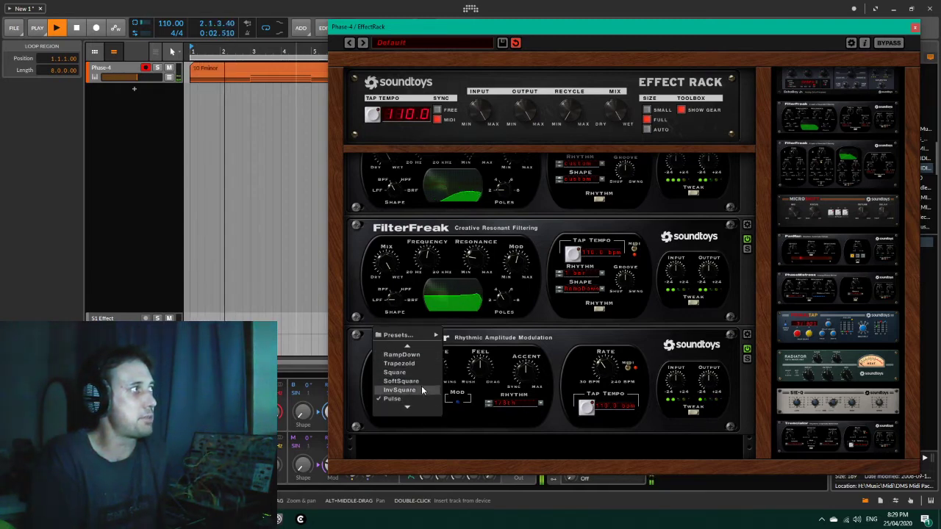
{"action": "left_click", "coordinate": [421, 381]}
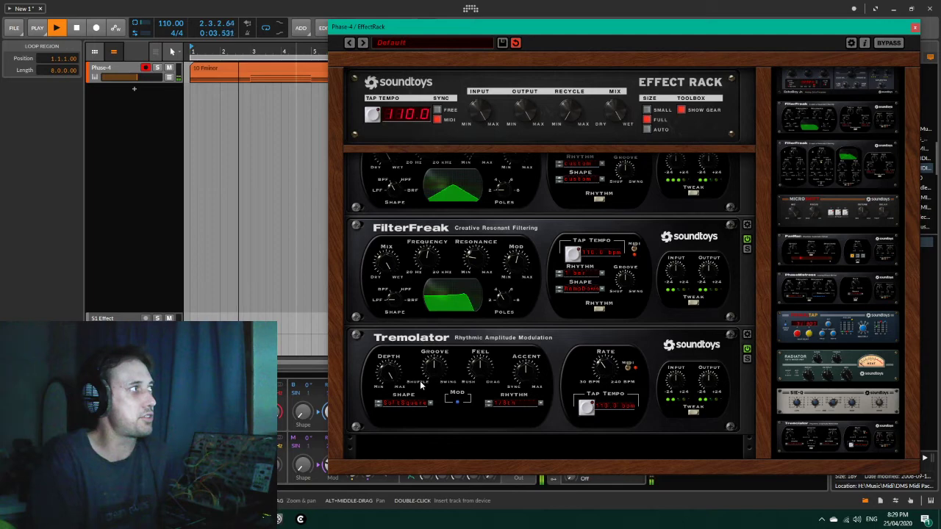
{"action": "left_click", "coordinate": [509, 401]}
{"action": "mouse_move", "coordinate": [514, 398]}
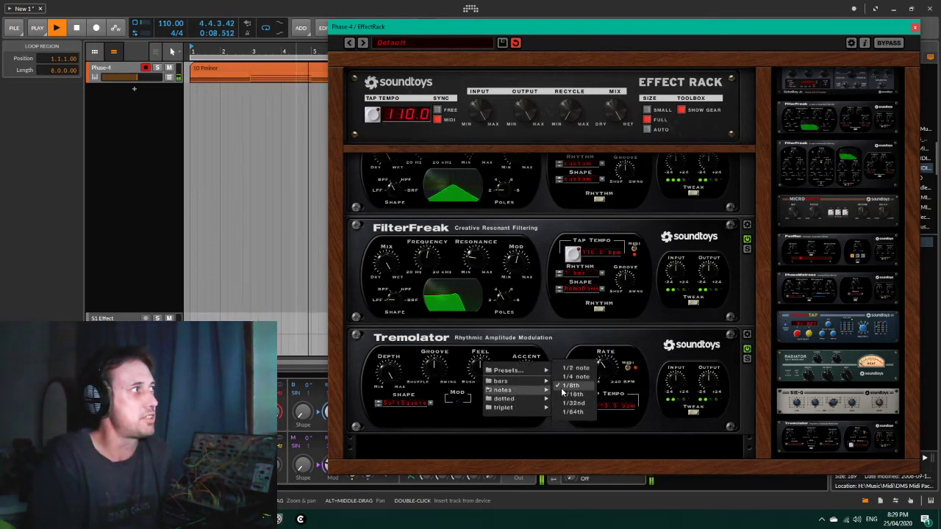
{"action": "left_click", "coordinate": [571, 395]}
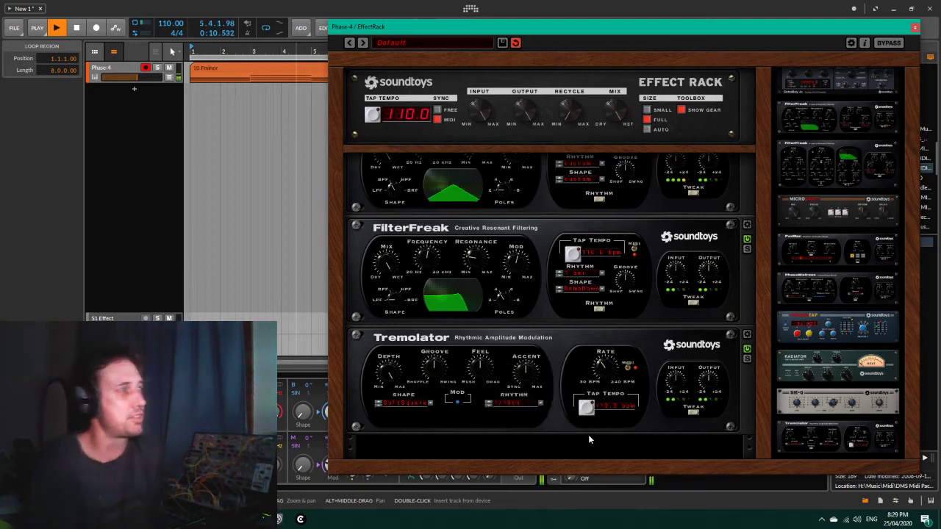
Step: Open the Tremolator's rhythm editor and silence selected 1/16th pulses in the first half of the bar
{"action": "left_click", "coordinate": [694, 412]}
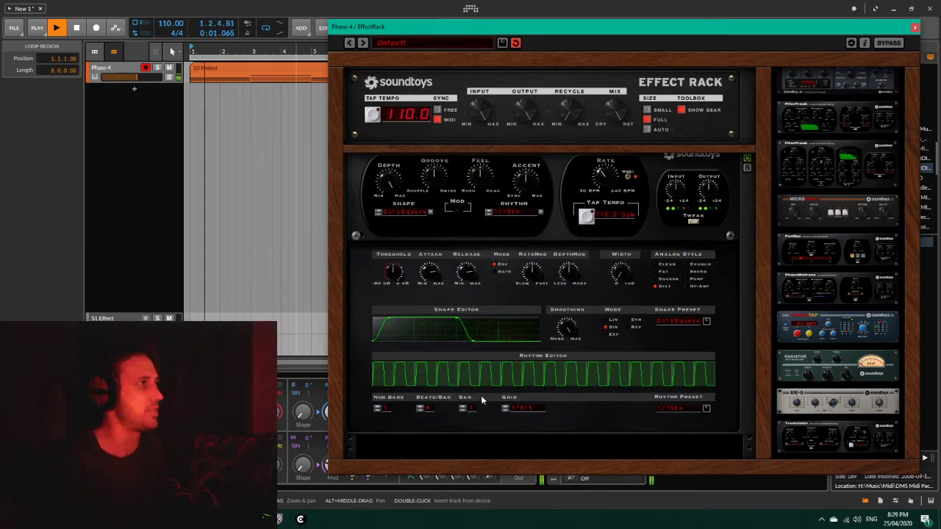
{"action": "left_click", "coordinate": [506, 409]}
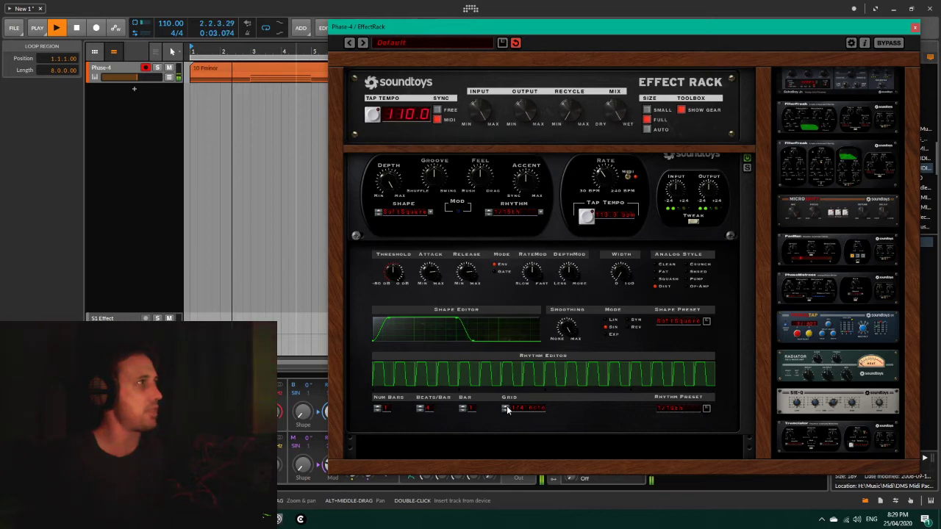
{"action": "left_click", "coordinate": [444, 382]}
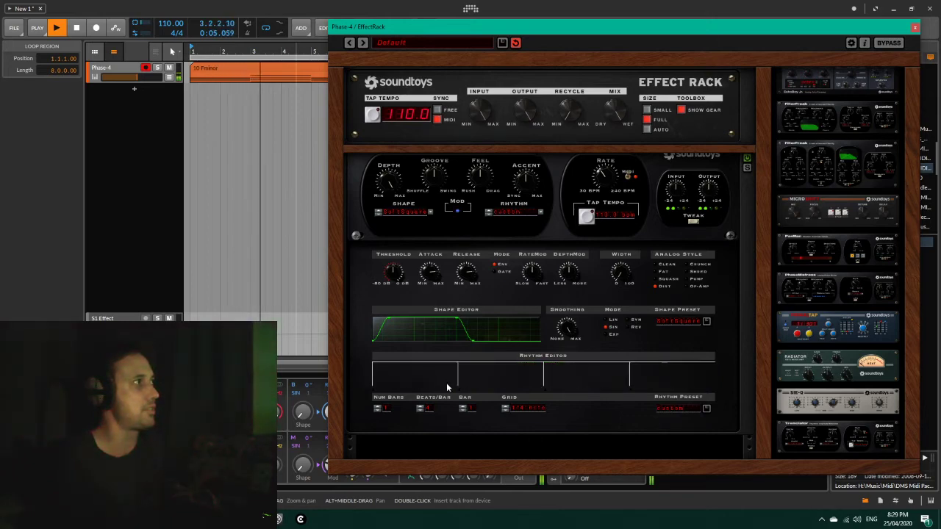
{"action": "left_click", "coordinate": [443, 370]}
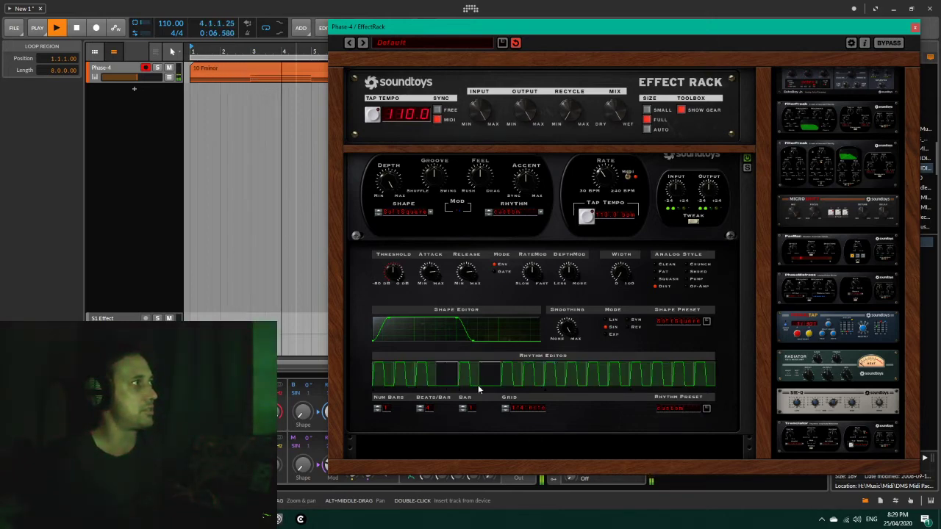
Step: Silence further pulses in the second half of the Tremolator's rhythm and split some of the pulses on a 1/32nd grid
{"action": "left_click", "coordinate": [508, 411]}
{"action": "left_click", "coordinate": [576, 375]}
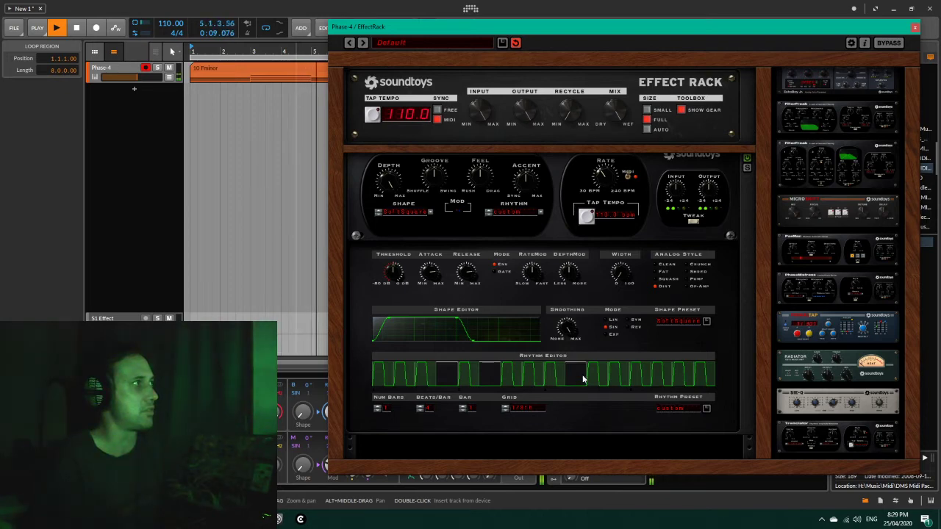
{"action": "left_click", "coordinate": [618, 380]}
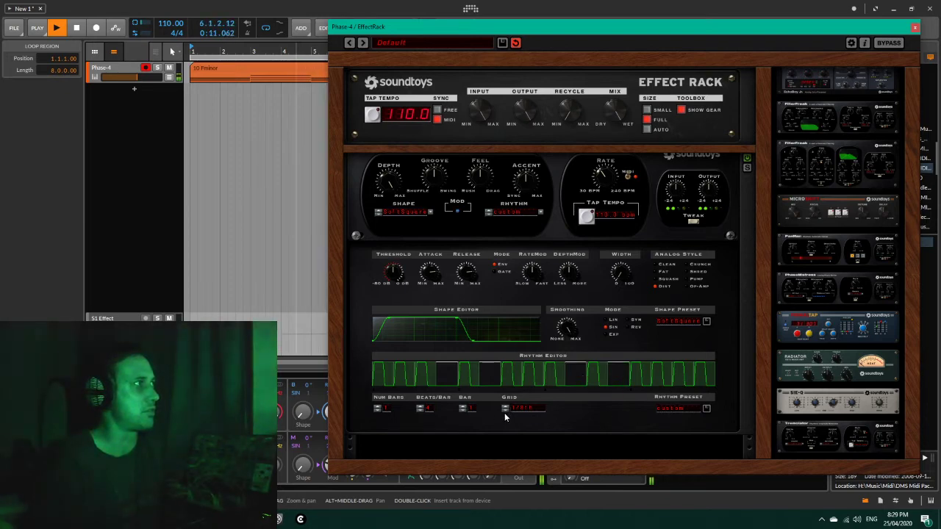
{"action": "left_click", "coordinate": [679, 376]}
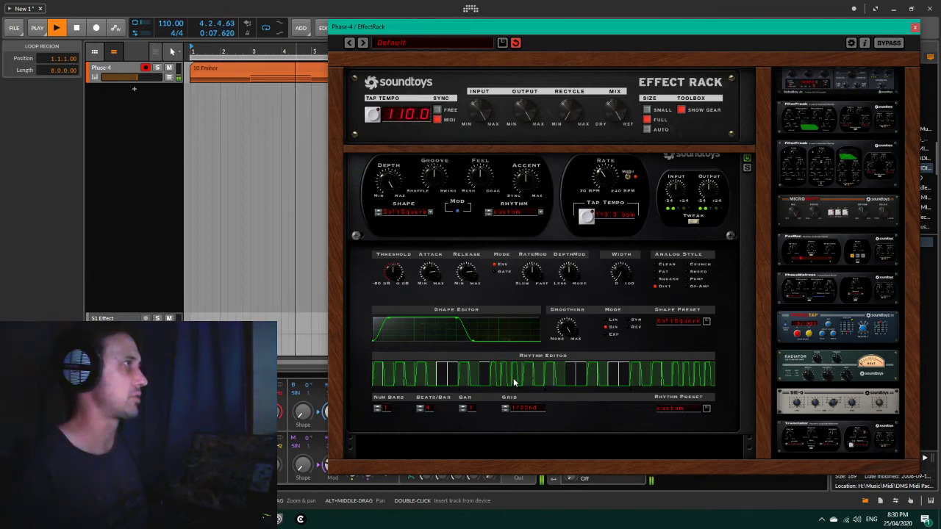
Step: Vary the pulse levels in the Tremolator's rhythm, with a rising ramp mid-bar, lower pulses near the end and stepped levels in the first beat
{"action": "mouse_move", "coordinate": [497, 377]}
{"action": "left_mouse_down"}
{"action": "mouse_move", "coordinate": [494, 395]}
{"action": "mouse_move", "coordinate": [506, 378]}
{"action": "mouse_move", "coordinate": [516, 380]}
{"action": "left_mouse_up"}
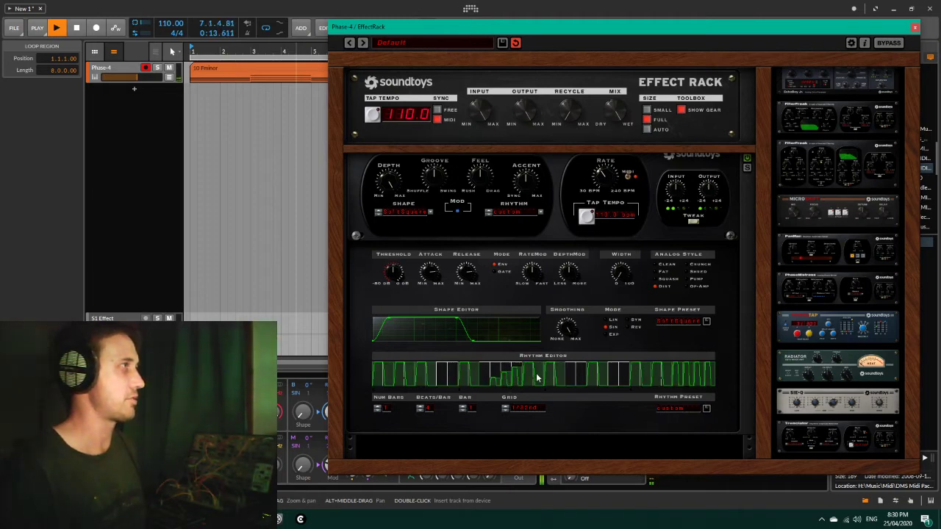
{"action": "left_click_drag", "start_coordinate": [686, 371], "coordinate": [703, 391]}
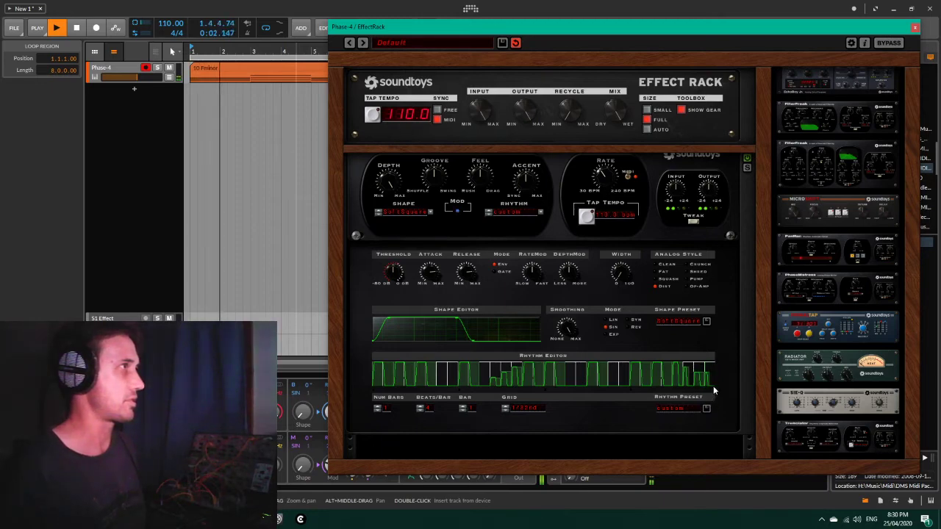
{"action": "left_click", "coordinate": [658, 383]}
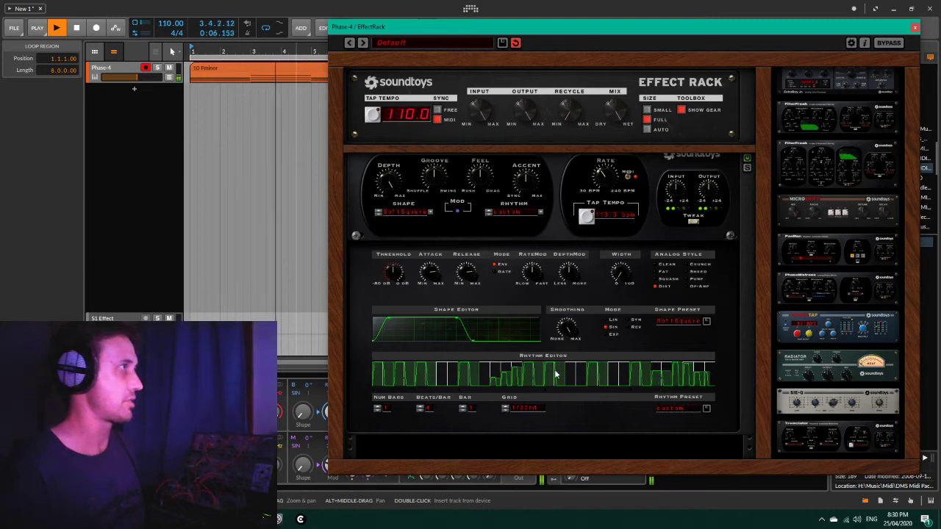
{"action": "mouse_move", "coordinate": [421, 368]}
{"action": "left_mouse_down"}
{"action": "mouse_move", "coordinate": [423, 378]}
{"action": "mouse_move", "coordinate": [400, 374]}
{"action": "left_mouse_up"}
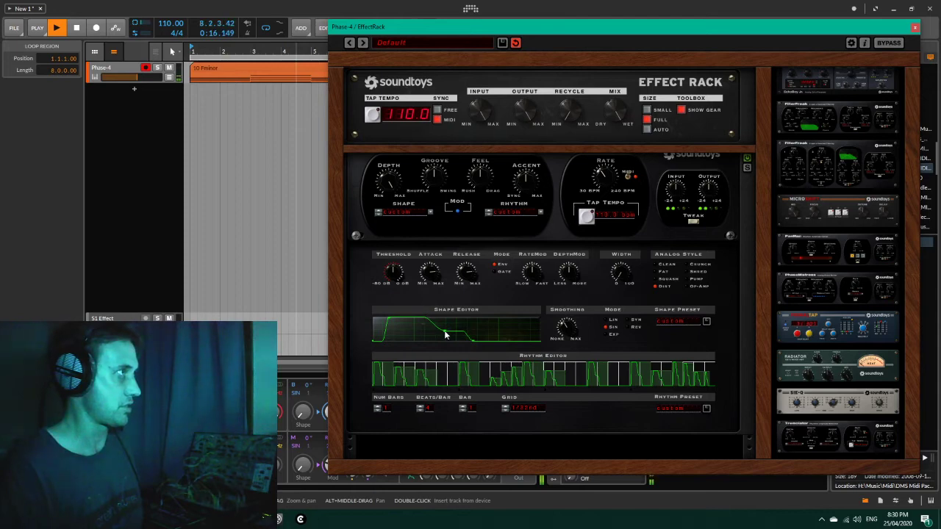
Step: Raise the point on the falling edge of the Tremolator's modulation shape and hide its detailed controls
{"action": "left_click_drag", "start_coordinate": [445, 331], "coordinate": [446, 322]}
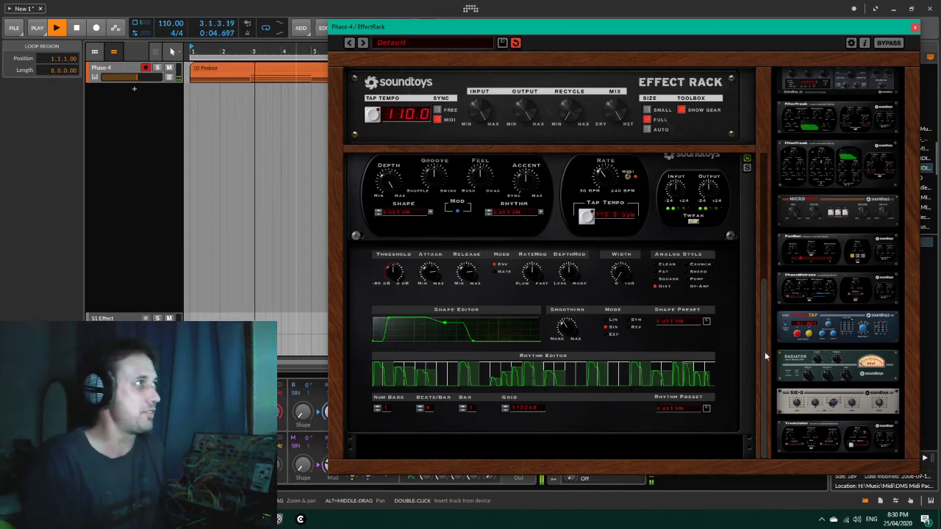
{"action": "left_click_drag", "start_coordinate": [765, 352], "coordinate": [768, 330]}
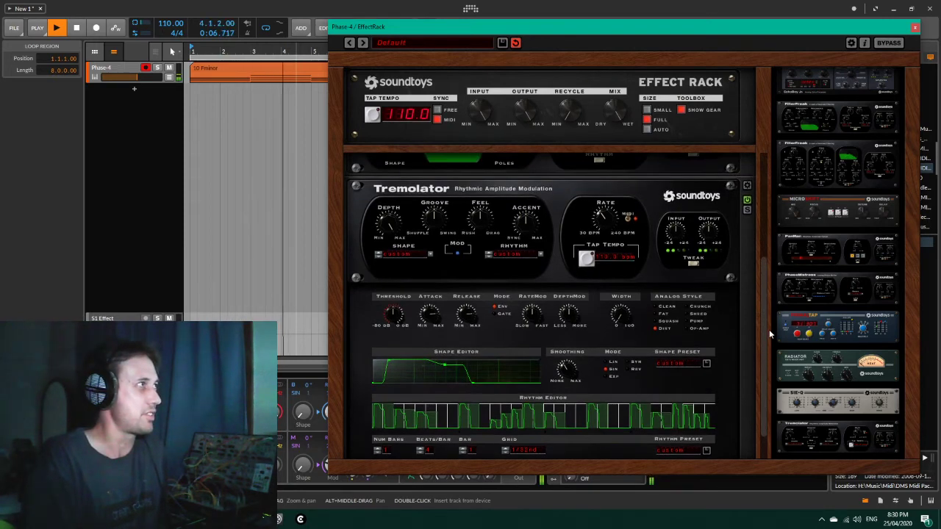
{"action": "left_click", "coordinate": [693, 263]}
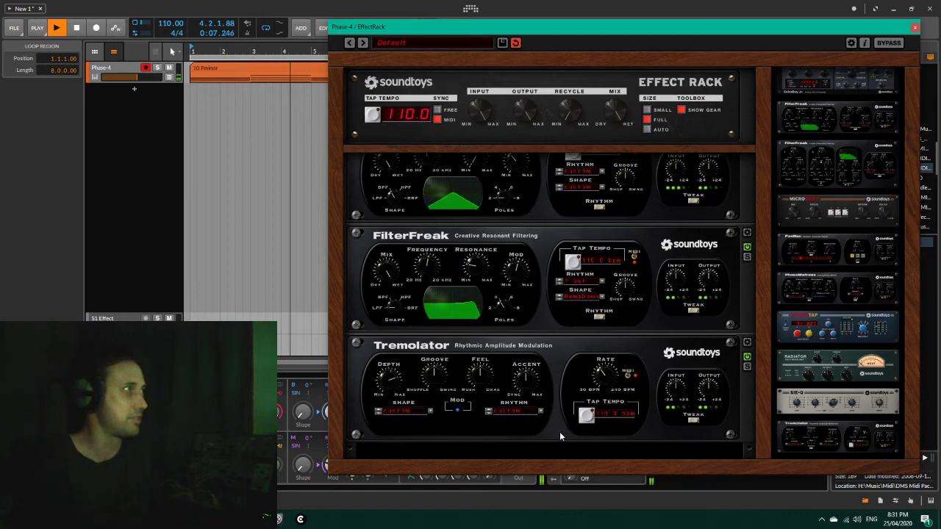
Step: Add an EchoBoy to the rack below the Tremolator
{"action": "scroll", "coordinate": [762, 375], "scroll_direction": "up", "scroll_amount": 2}
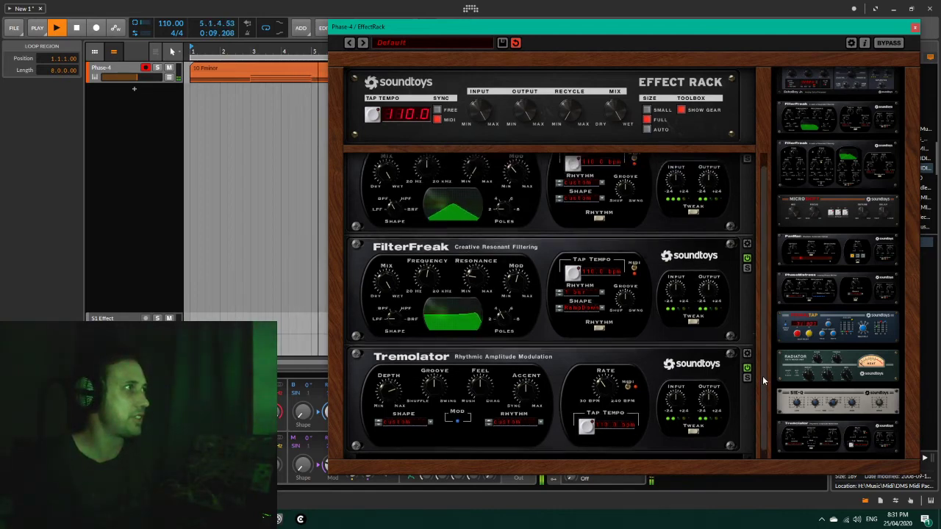
{"action": "scroll", "coordinate": [759, 357], "scroll_direction": "down", "scroll_amount": 2}
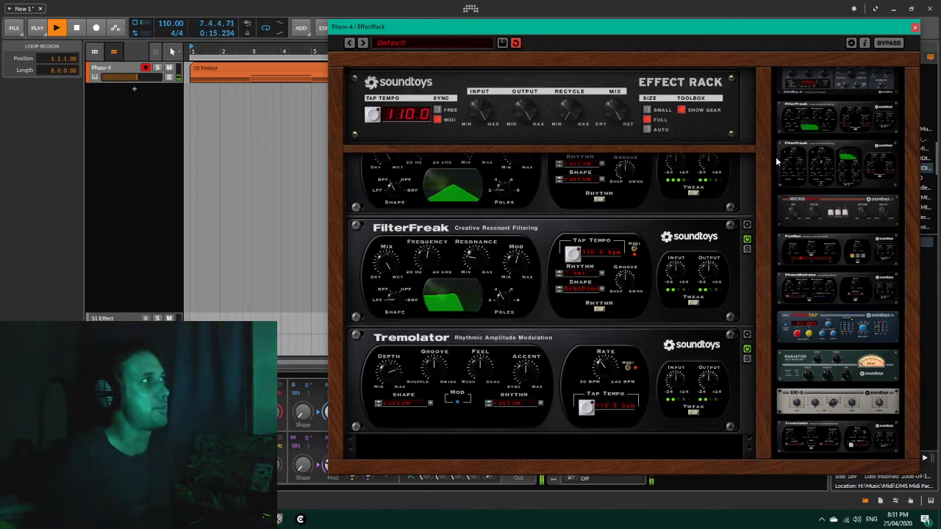
{"action": "scroll", "coordinate": [813, 323], "scroll_direction": "up", "scroll_amount": 3}
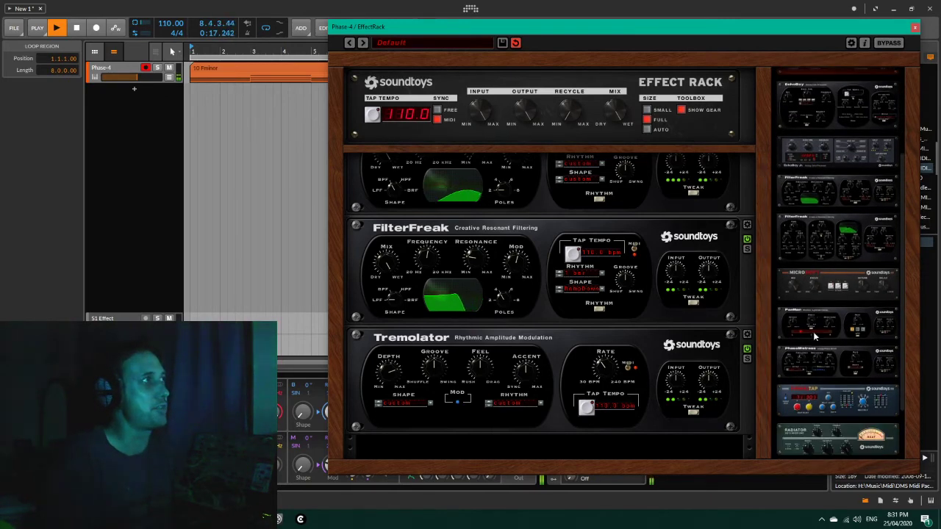
{"action": "scroll", "coordinate": [843, 382], "scroll_direction": "up", "scroll_amount": 3}
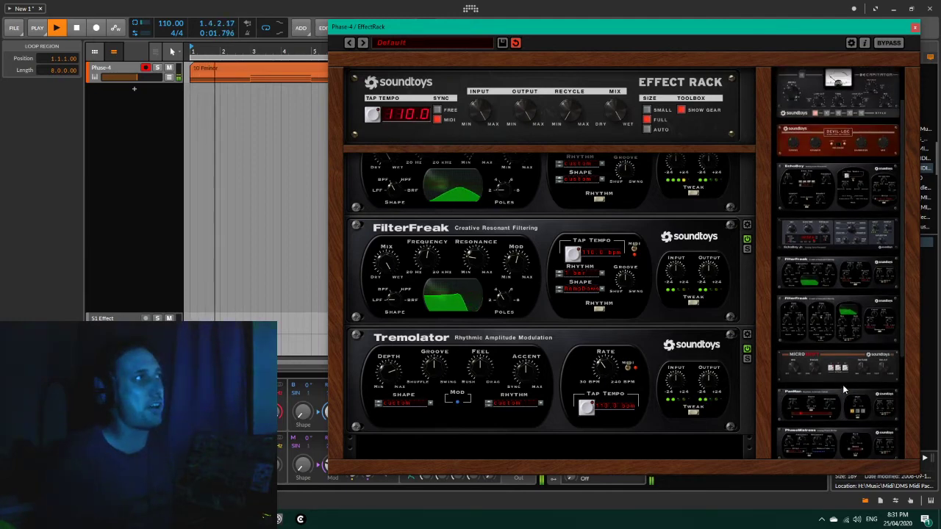
{"action": "scroll", "coordinate": [843, 383], "scroll_direction": "up", "scroll_amount": 1}
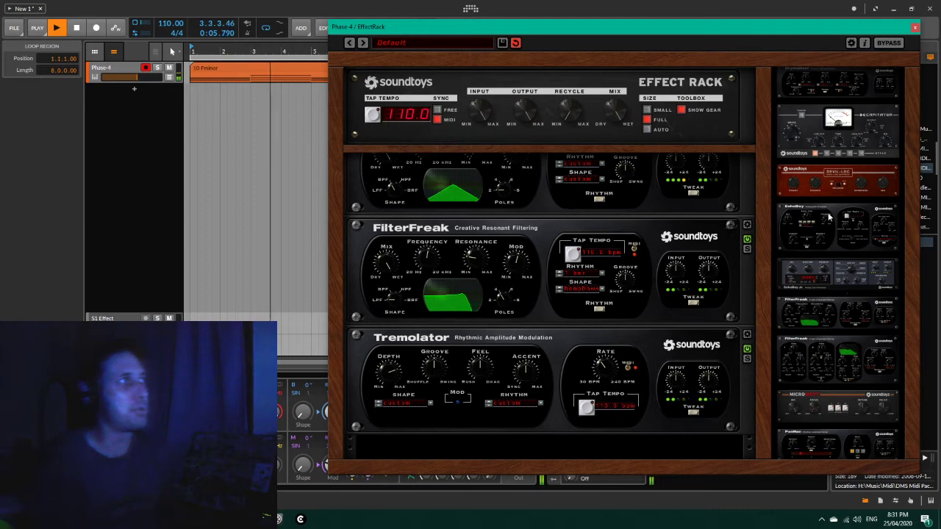
{"action": "left_click_drag", "start_coordinate": [832, 212], "coordinate": [640, 468]}
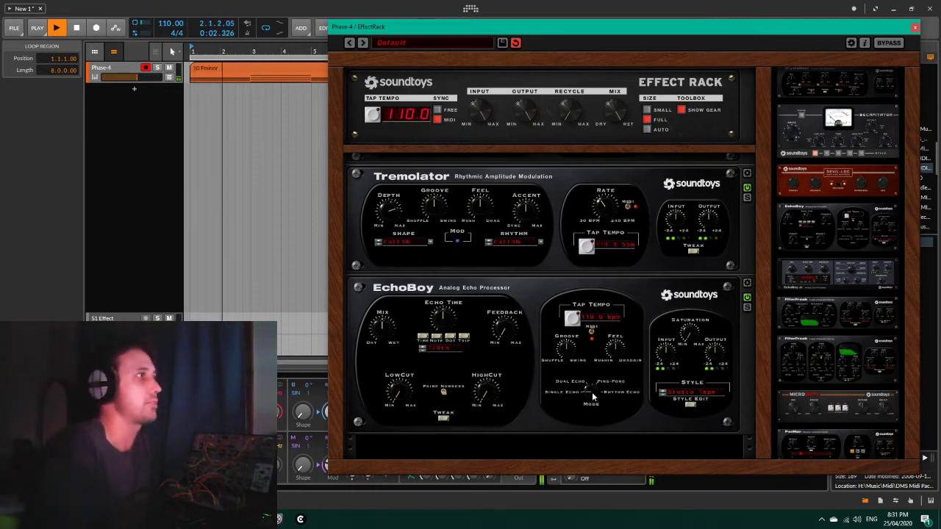
Step: Set the EchoBoy to Ping-Pong mode with a dotted 1/8 Ping time and the AM Radio style
{"action": "left_click_drag", "start_coordinate": [589, 393], "coordinate": [597, 368]}
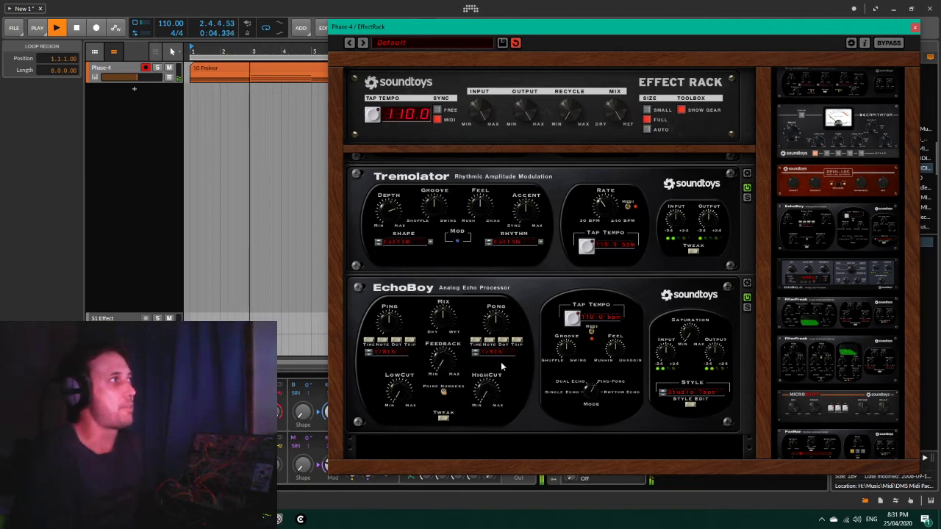
{"action": "left_click", "coordinate": [397, 343]}
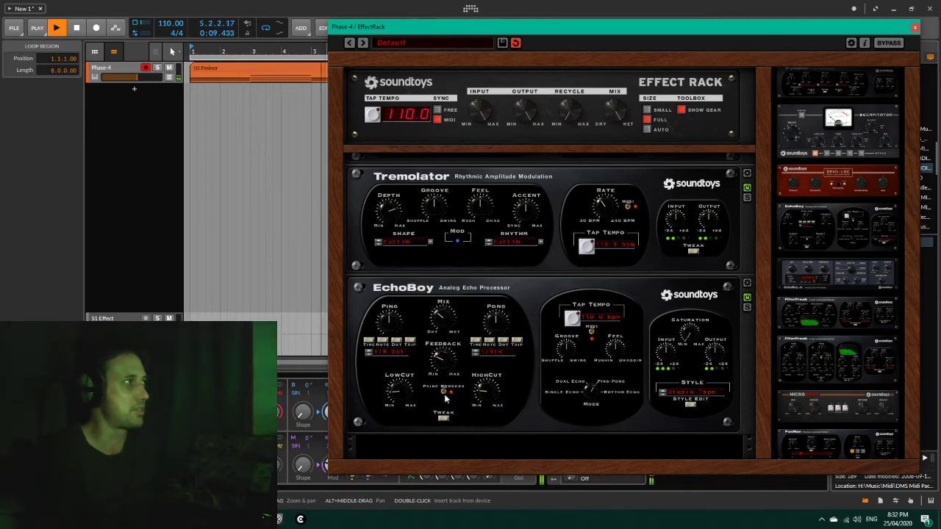
{"action": "left_click", "coordinate": [696, 394]}
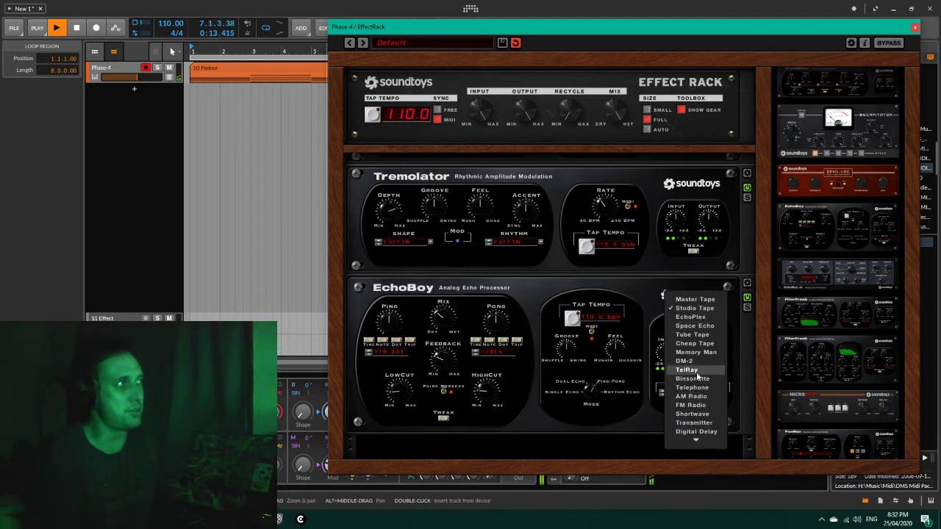
{"action": "left_click", "coordinate": [701, 396]}
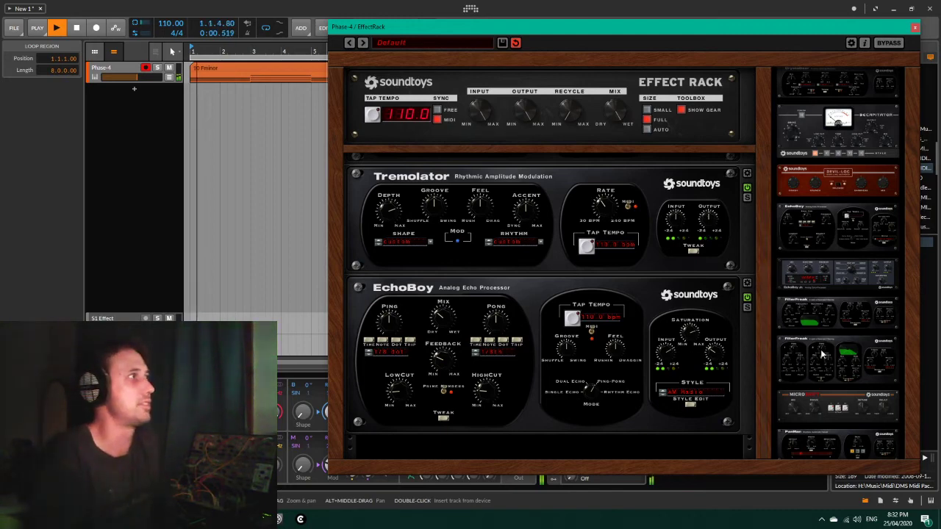
Step: Add a Crystallizer to the rack below the EchoBoy and switch off its MIDI sync
{"action": "scroll", "coordinate": [821, 355], "scroll_direction": "up", "scroll_amount": 1}
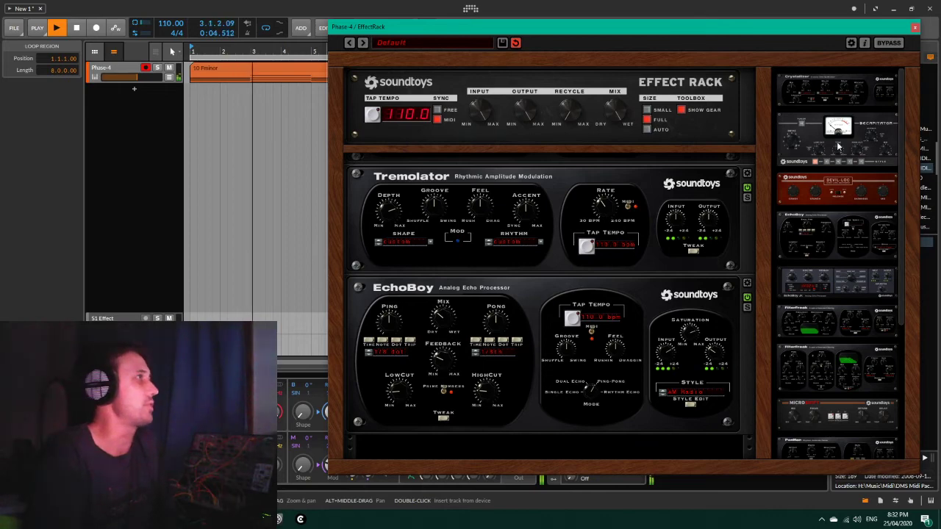
{"action": "left_click_drag", "start_coordinate": [833, 83], "coordinate": [552, 444]}
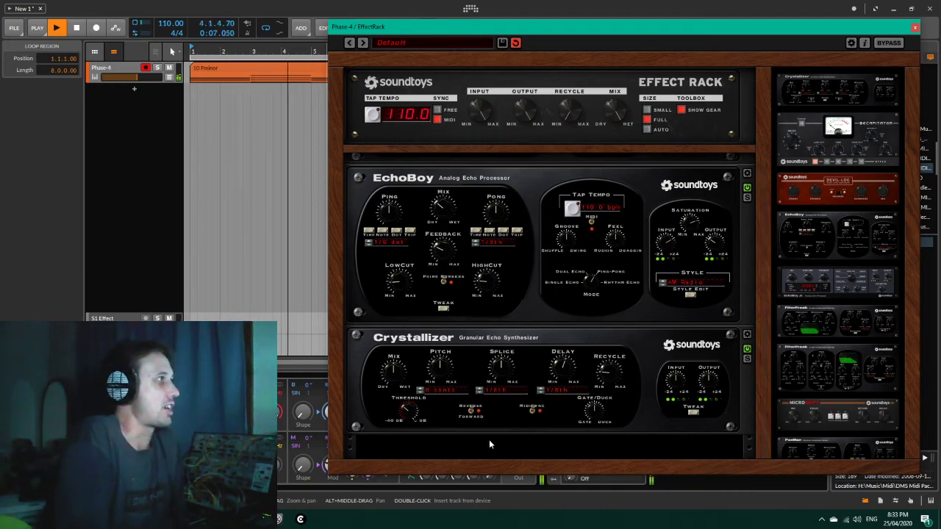
{"action": "left_click", "coordinate": [532, 410]}
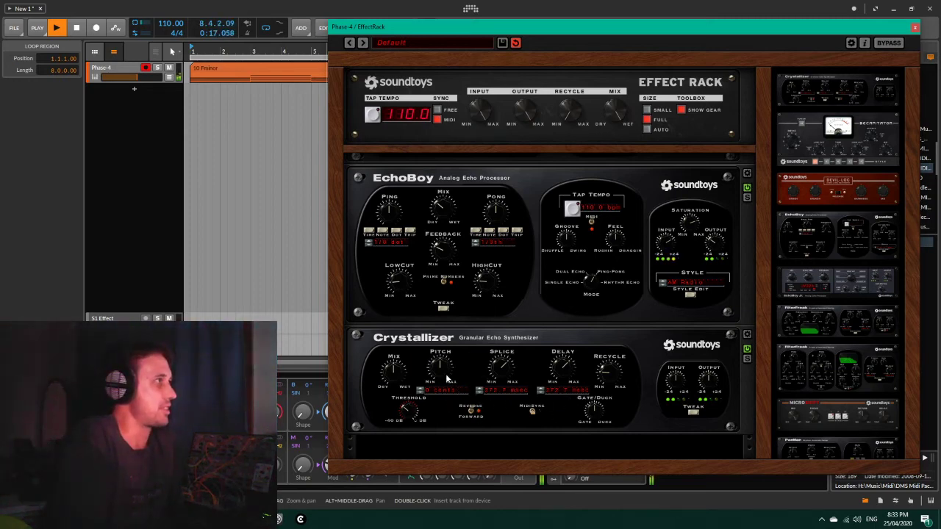
Step: Set the Crystallizer's pitch to 700 cents, splice to about 1.6 ms and delay to about 470 ms
{"action": "left_click_drag", "start_coordinate": [440, 374], "coordinate": [440, 369]}
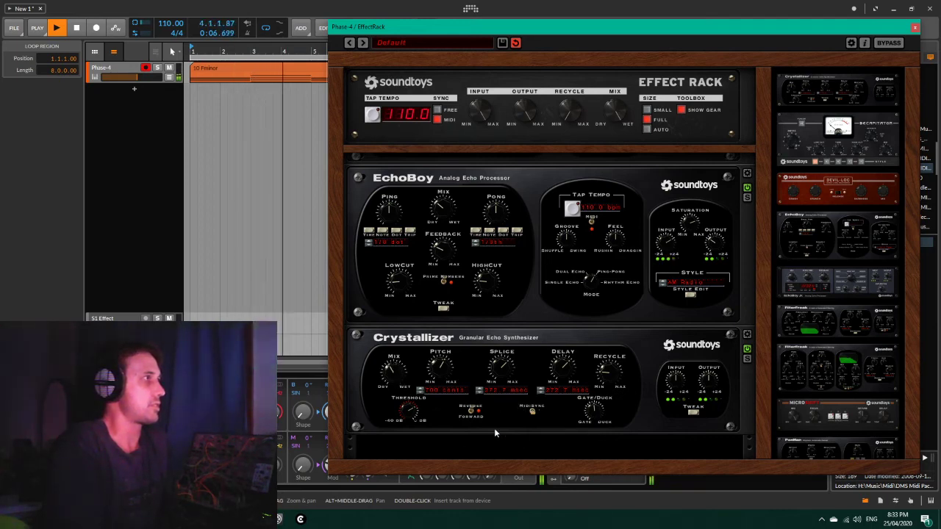
{"action": "left_click_drag", "start_coordinate": [502, 364], "coordinate": [504, 414]}
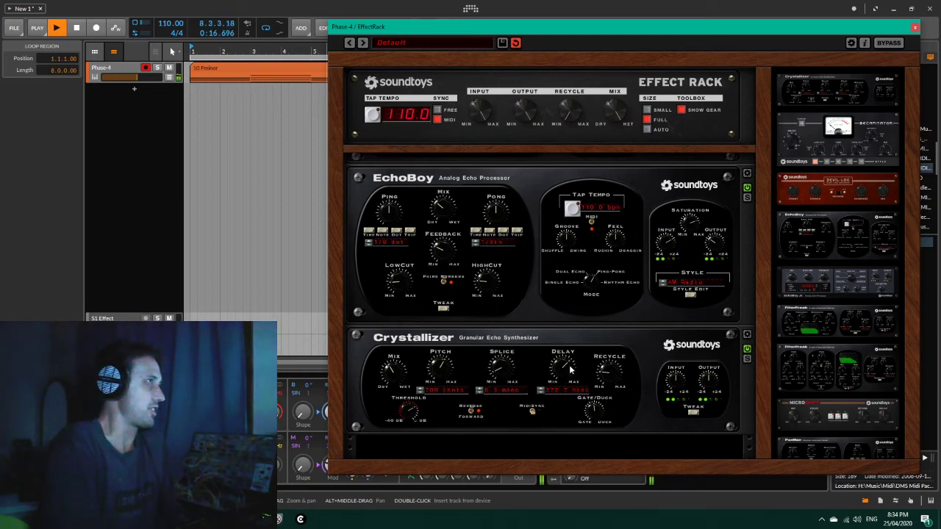
{"action": "left_click_drag", "start_coordinate": [568, 369], "coordinate": [567, 381]}
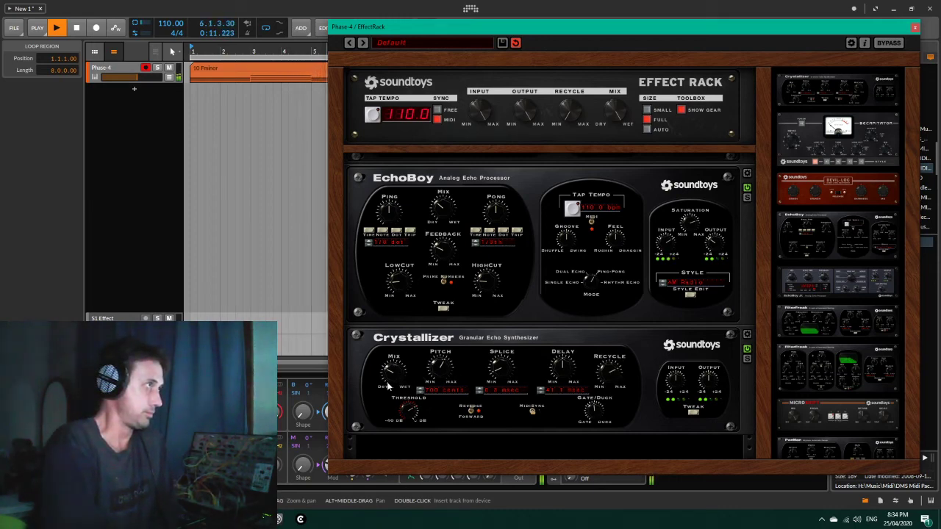
{"action": "left_click_drag", "start_coordinate": [567, 369], "coordinate": [572, 356]}
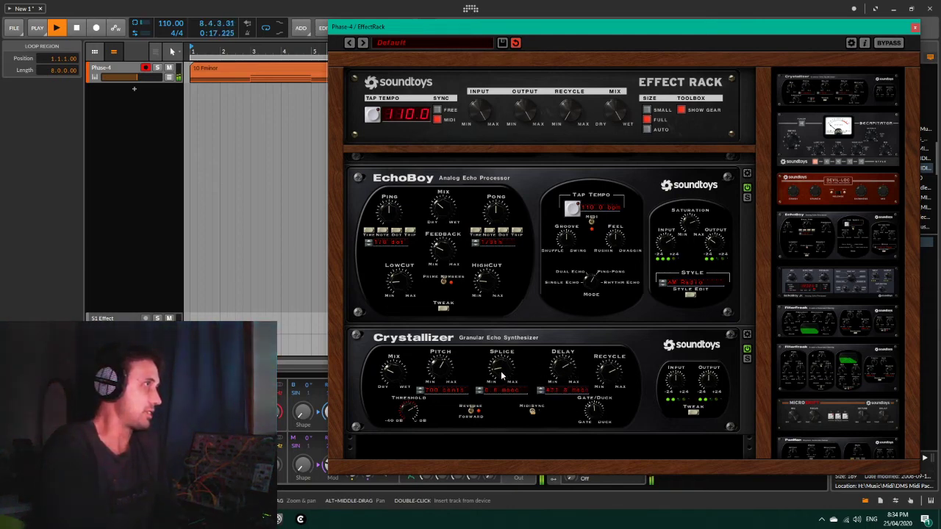
{"action": "left_click_drag", "start_coordinate": [502, 372], "coordinate": [502, 375]}
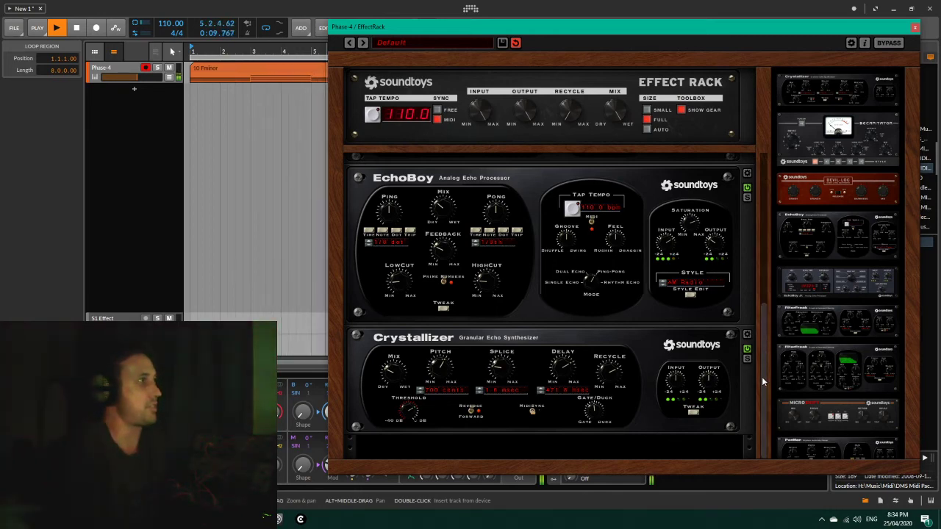
Step: Add a PhaseMistress to the rack below the Crystallizer
{"action": "left_click_drag", "start_coordinate": [762, 424], "coordinate": [779, 443]}
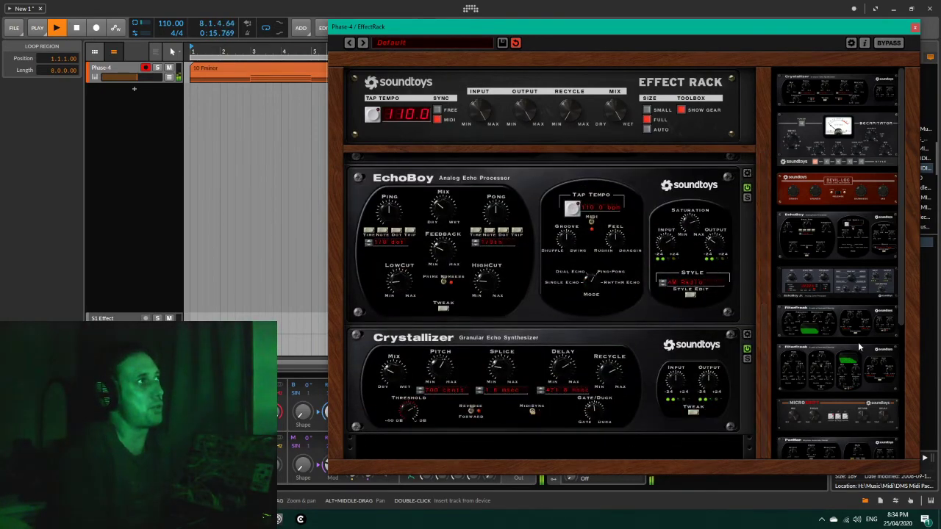
{"action": "scroll", "coordinate": [856, 342], "scroll_direction": "down", "scroll_amount": 1}
{"action": "scroll", "coordinate": [857, 342], "scroll_direction": "down", "scroll_amount": 3}
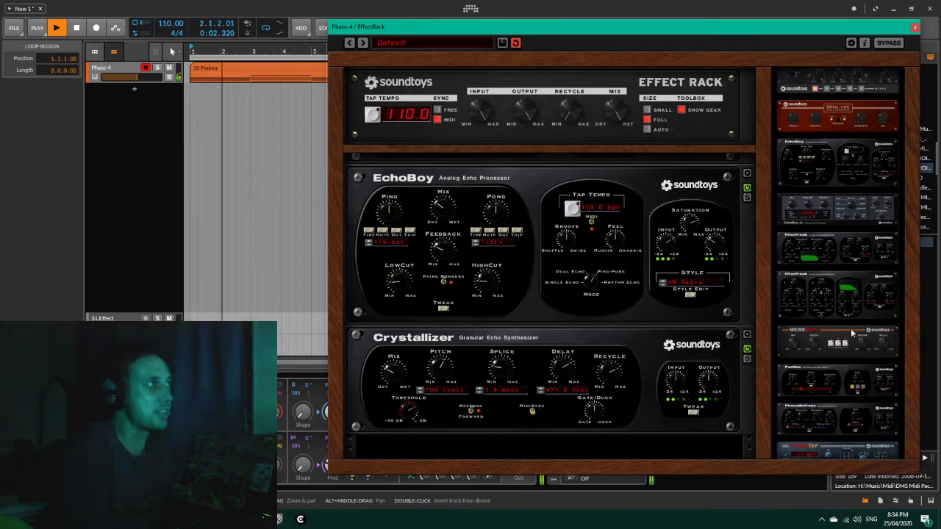
{"action": "scroll", "coordinate": [845, 386], "scroll_direction": "down", "scroll_amount": 1}
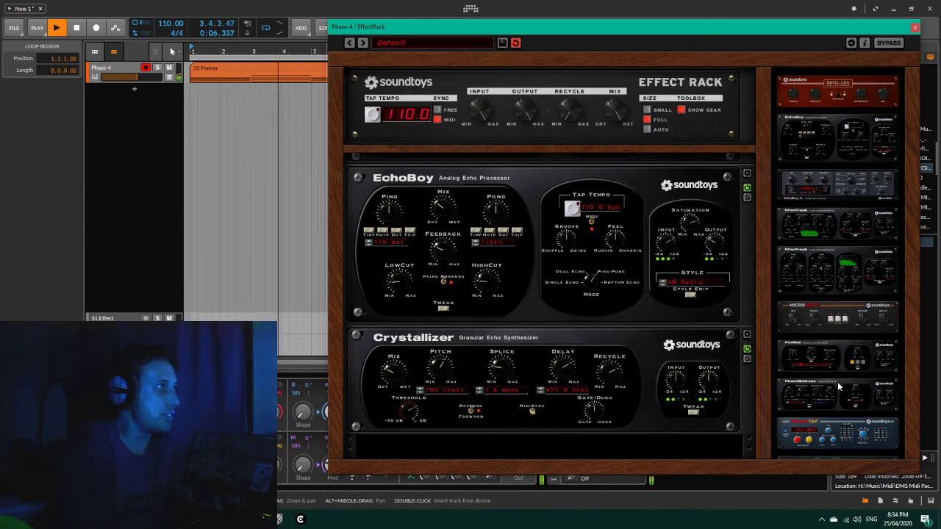
{"action": "left_click_drag", "start_coordinate": [837, 381], "coordinate": [569, 449]}
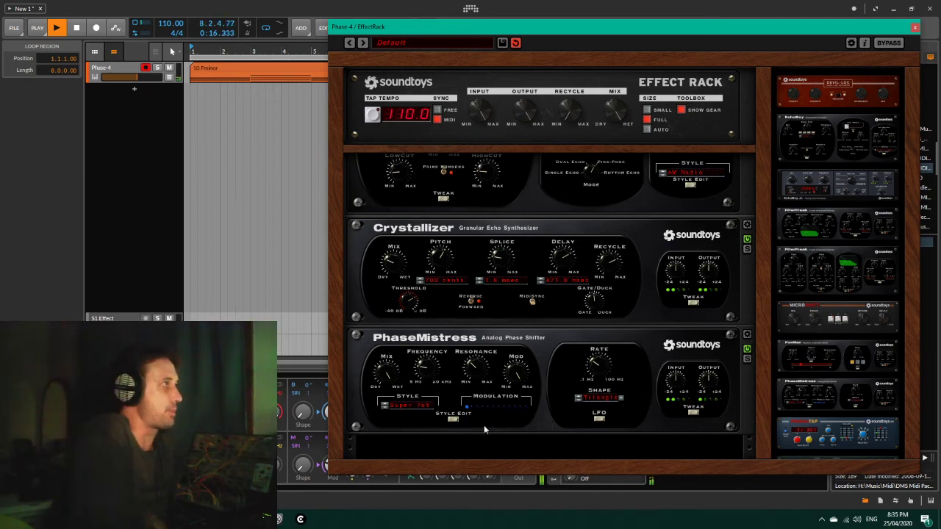
Step: Set the PhaseMistress to the Classic 12 style and give its modulation a custom LFO shape with adjusted smoothing
{"action": "left_click", "coordinate": [404, 406]}
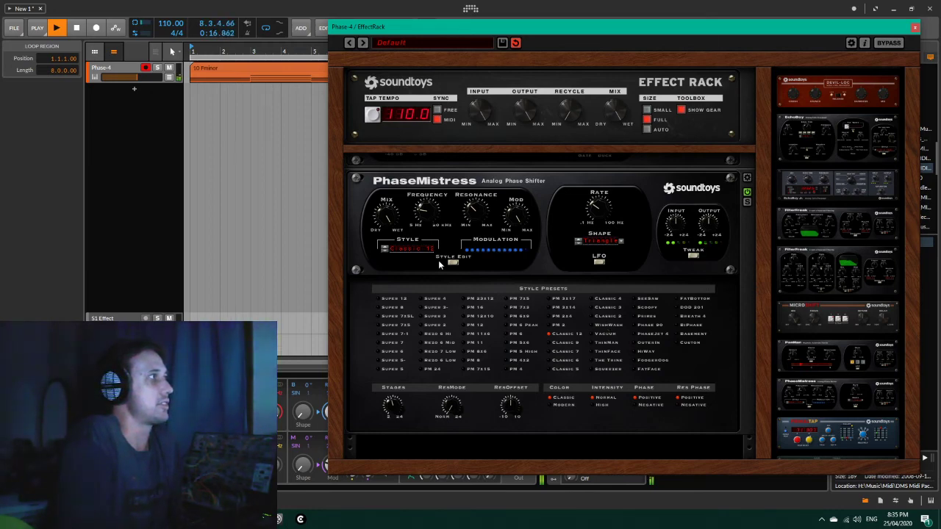
{"action": "left_click", "coordinate": [402, 250]}
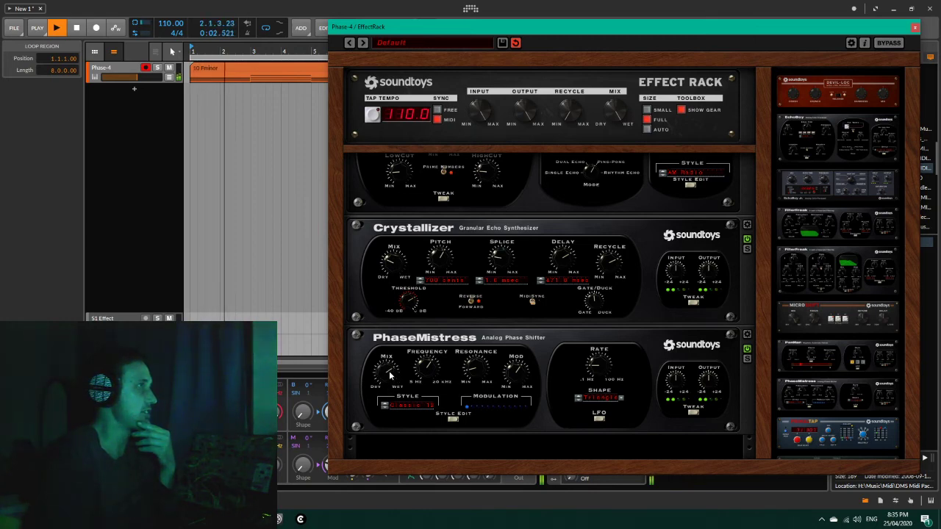
{"action": "left_click", "coordinate": [694, 412]}
{"action": "left_click_drag", "start_coordinate": [565, 407], "coordinate": [564, 424]}
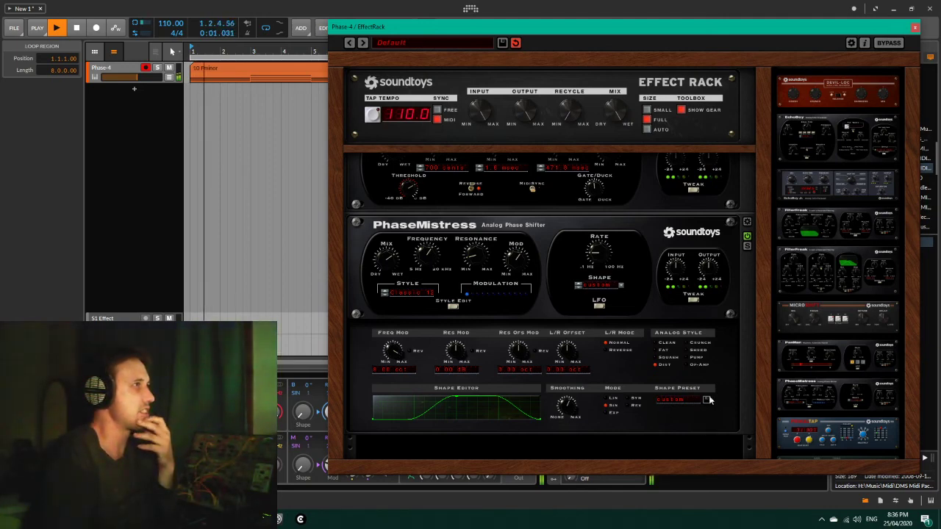
{"action": "left_click", "coordinate": [692, 300]}
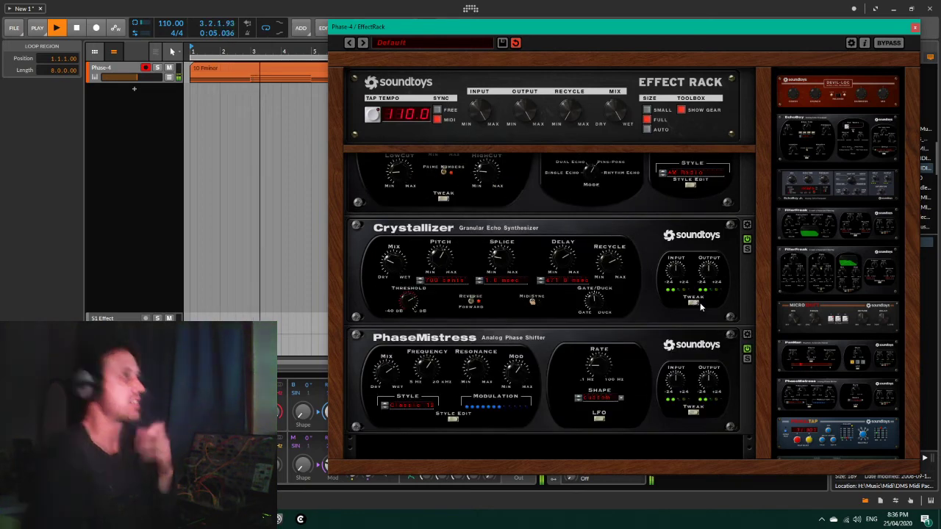
Step: Listen through the complete effect chain from the first FilterFreak, stop playback and move the rack window to uncover the file browser
{"action": "left_click_drag", "start_coordinate": [762, 427], "coordinate": [765, 253]}
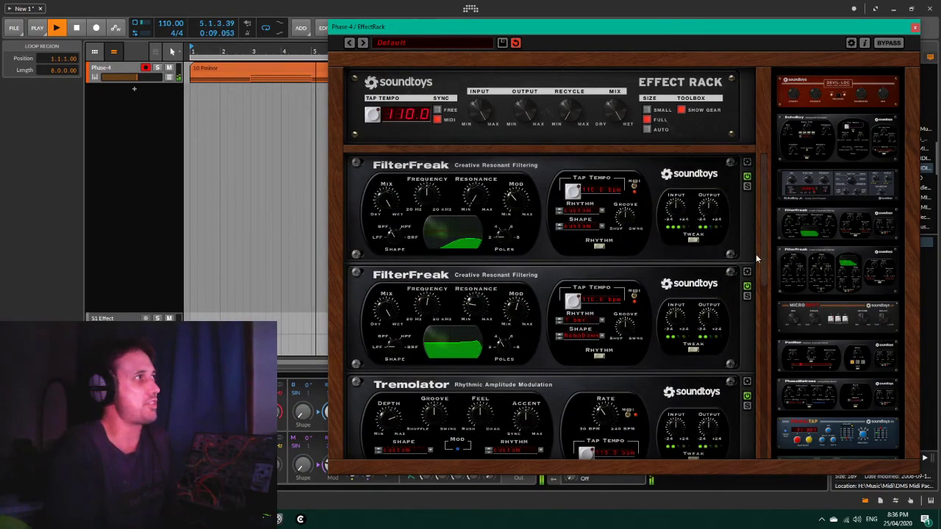
{"action": "mouse_move", "coordinate": [764, 213]}
{"action": "left_mouse_down"}
{"action": "mouse_move", "coordinate": [765, 250]}
{"action": "mouse_move", "coordinate": [760, 199]}
{"action": "mouse_move", "coordinate": [764, 424]}
{"action": "mouse_move", "coordinate": [763, 229]}
{"action": "left_mouse_up"}
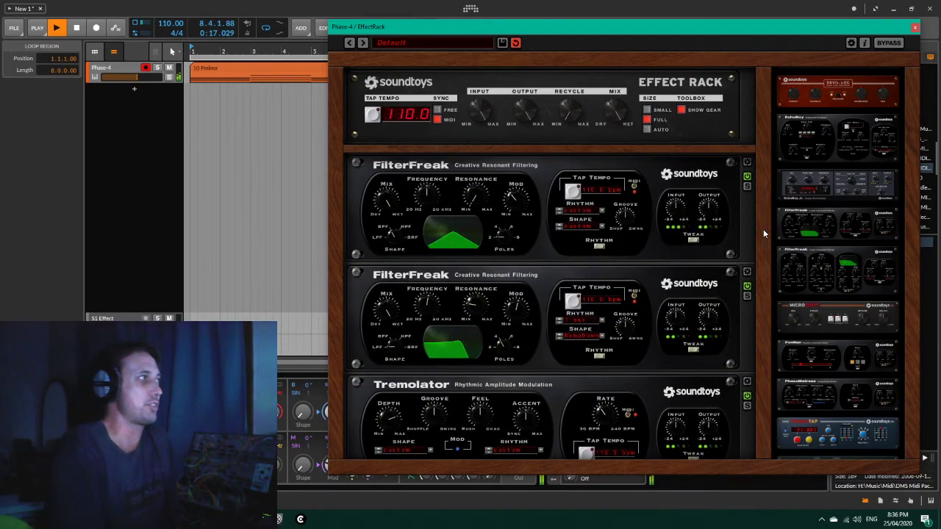
{"action": "left_click_drag", "start_coordinate": [763, 233], "coordinate": [750, 205]}
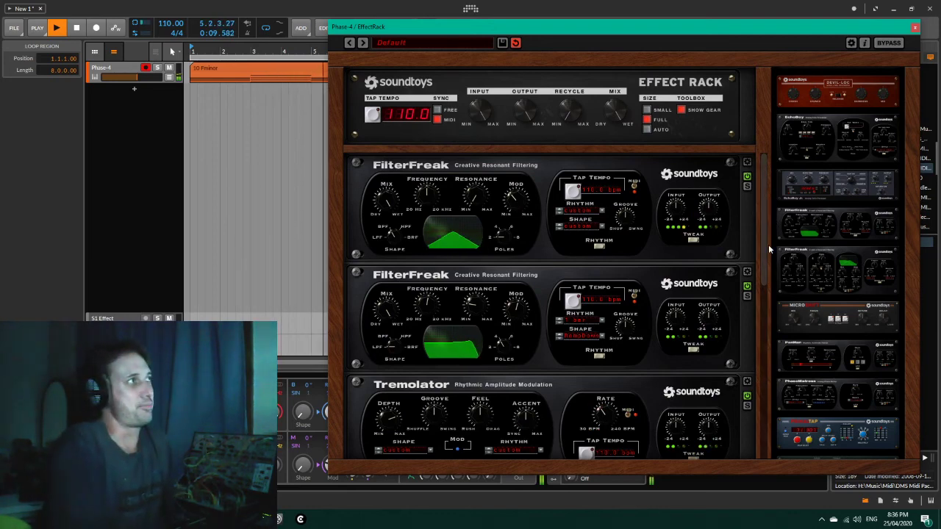
{"action": "left_click_drag", "start_coordinate": [768, 244], "coordinate": [763, 207]}
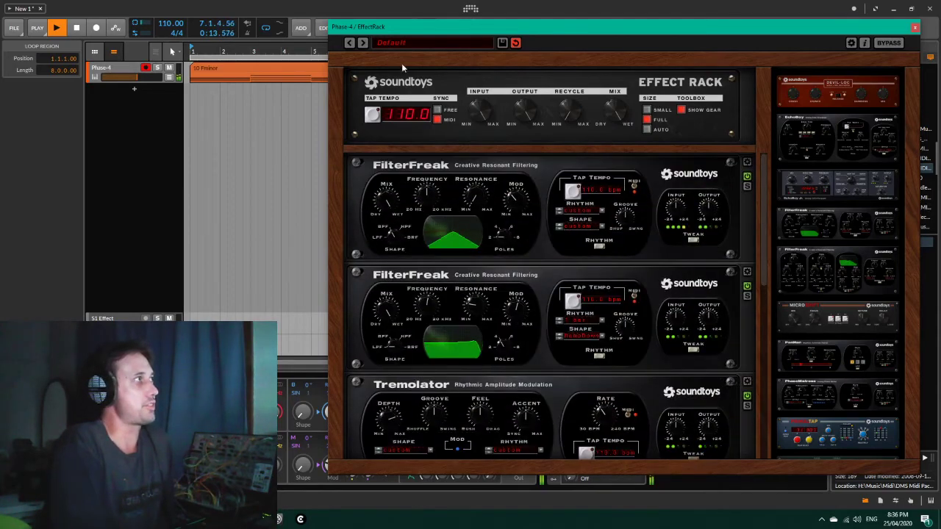
{"action": "left_click", "coordinate": [78, 28]}
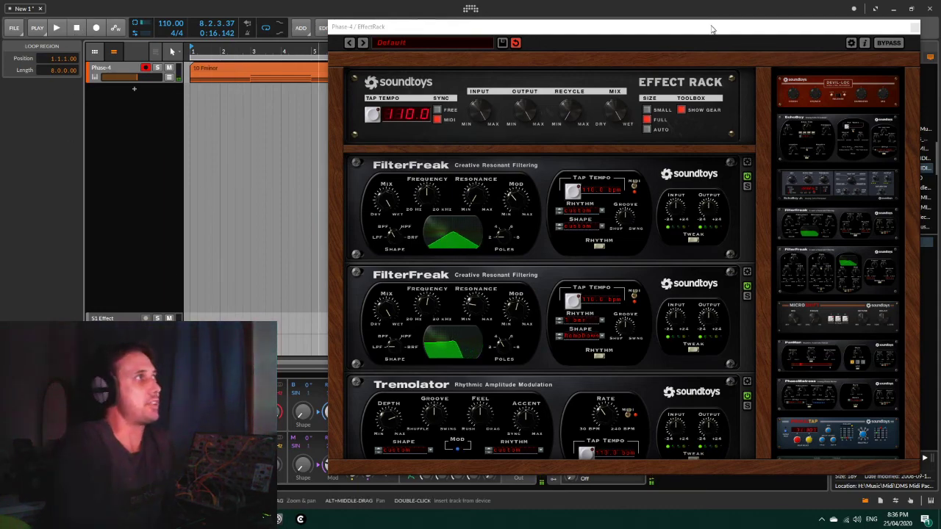
{"action": "left_click_drag", "start_coordinate": [711, 29], "coordinate": [644, 36]}
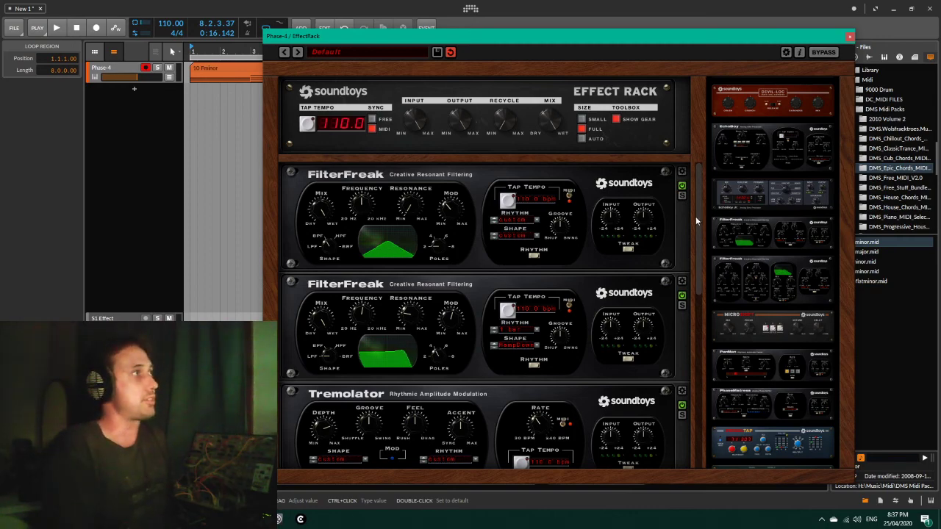
{"action": "mouse_move", "coordinate": [695, 216]}
{"action": "left_mouse_down"}
{"action": "mouse_move", "coordinate": [705, 426]}
{"action": "mouse_move", "coordinate": [704, 229]}
{"action": "left_mouse_up"}
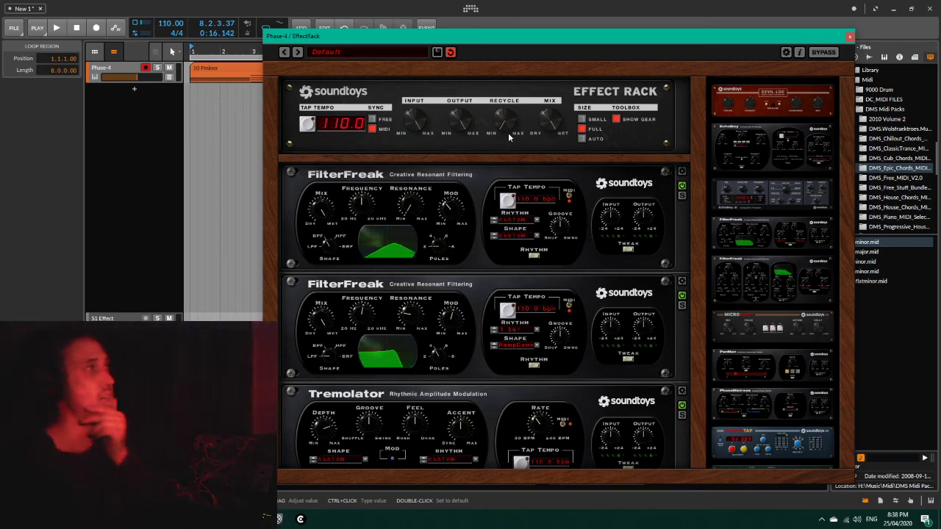
Step: Audition the chord clip through the rack while trying the global Recycle control, and stop playback
{"action": "key", "text": "space"}
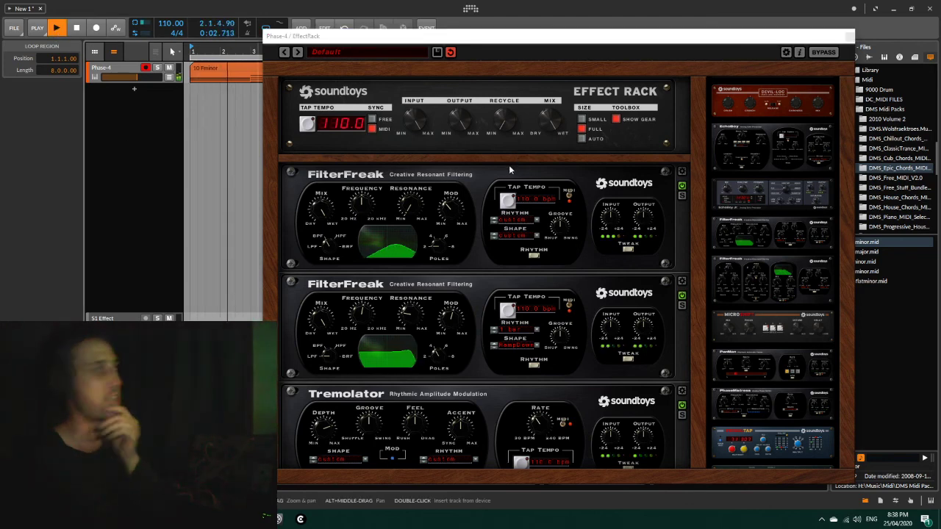
{"action": "left_click", "coordinate": [502, 131]}
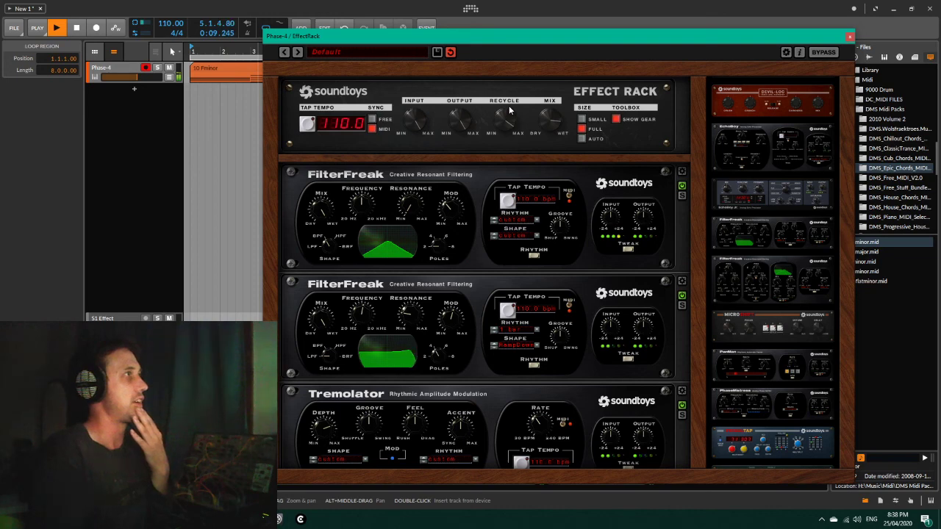
{"action": "left_click", "coordinate": [76, 28]}
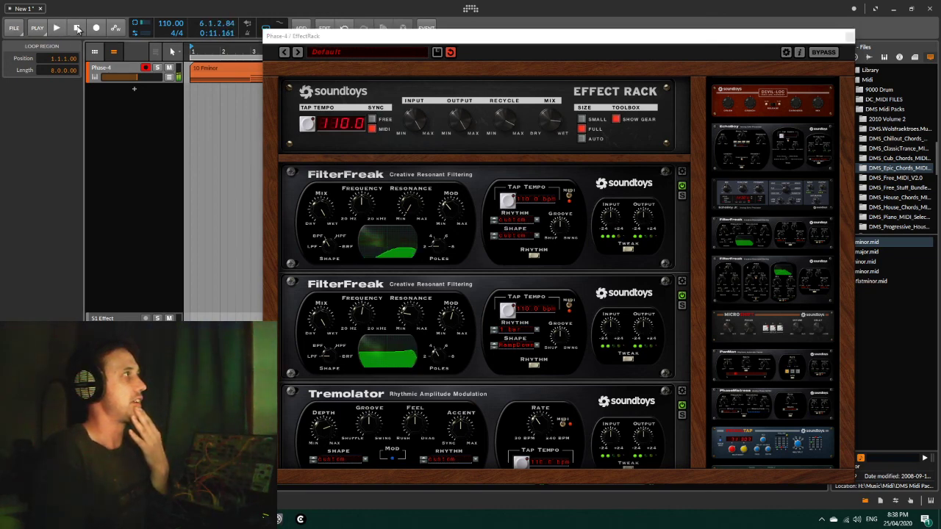